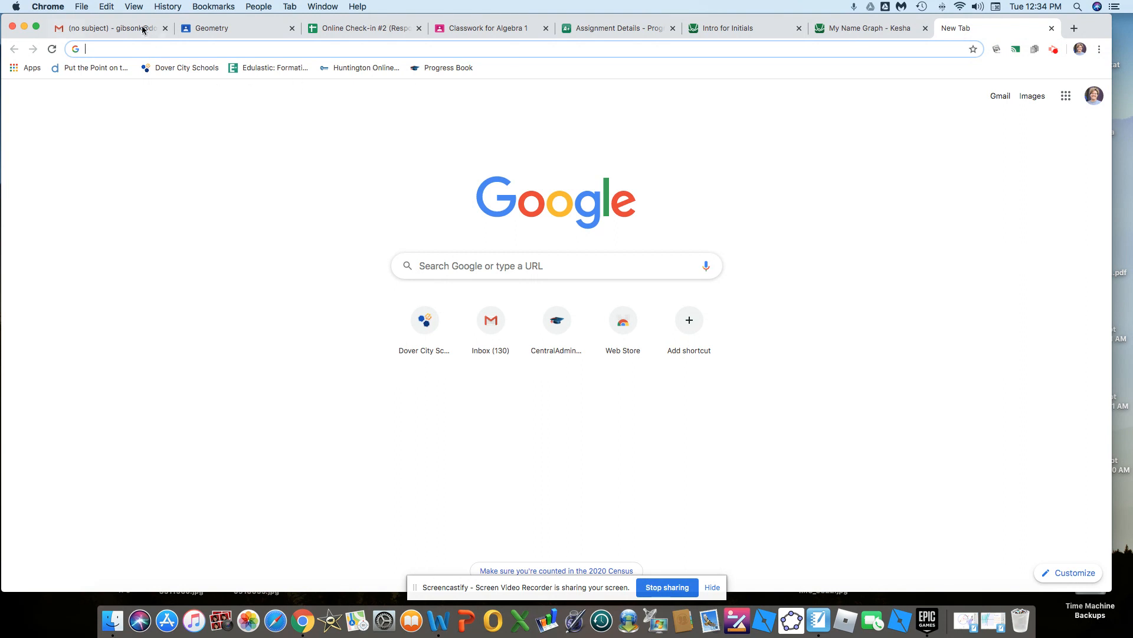
Search the web for "desmos graphing calculator" and open the graphing calculator page
type("esmo")
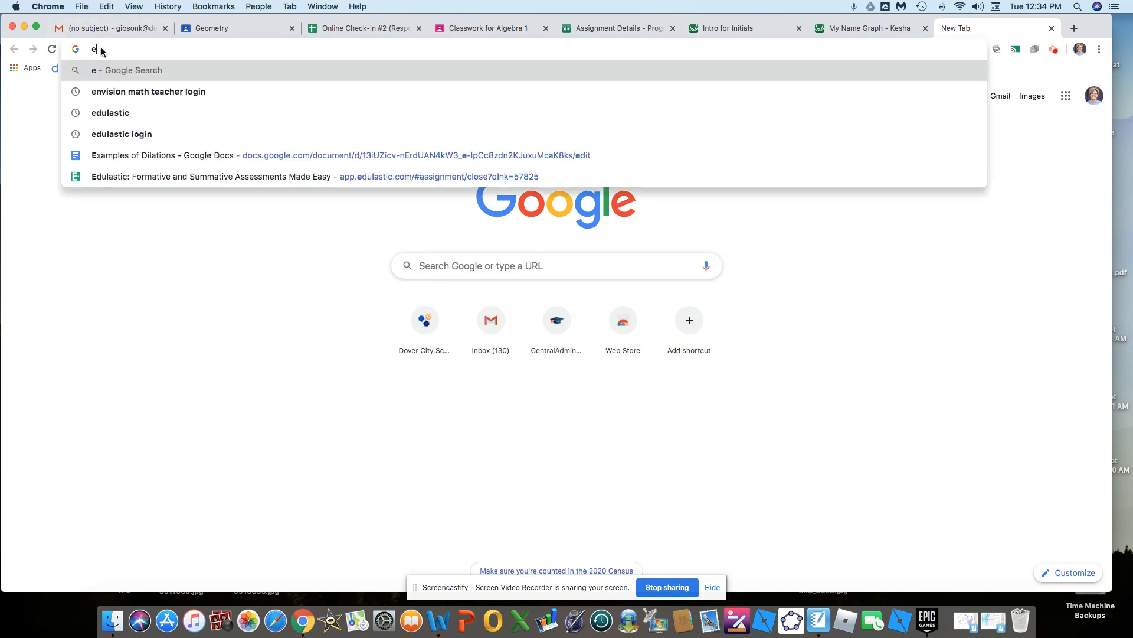
key("BackSpace")
key("BackSpace")
key("BackSpace")
key("BackSpace")
type("desmos")
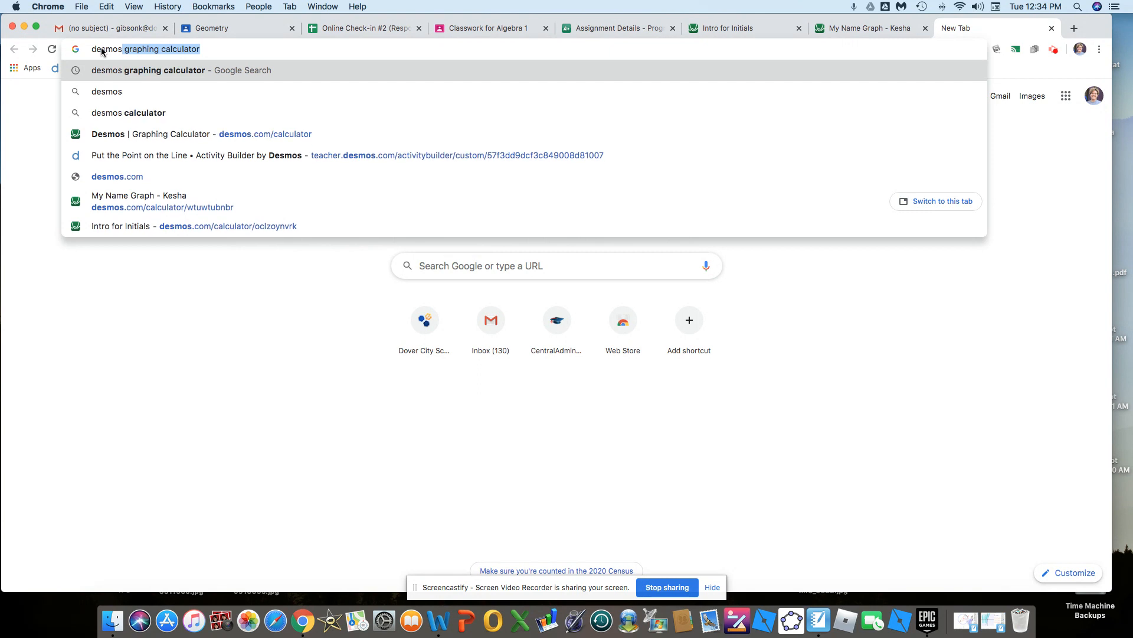
key("Return")
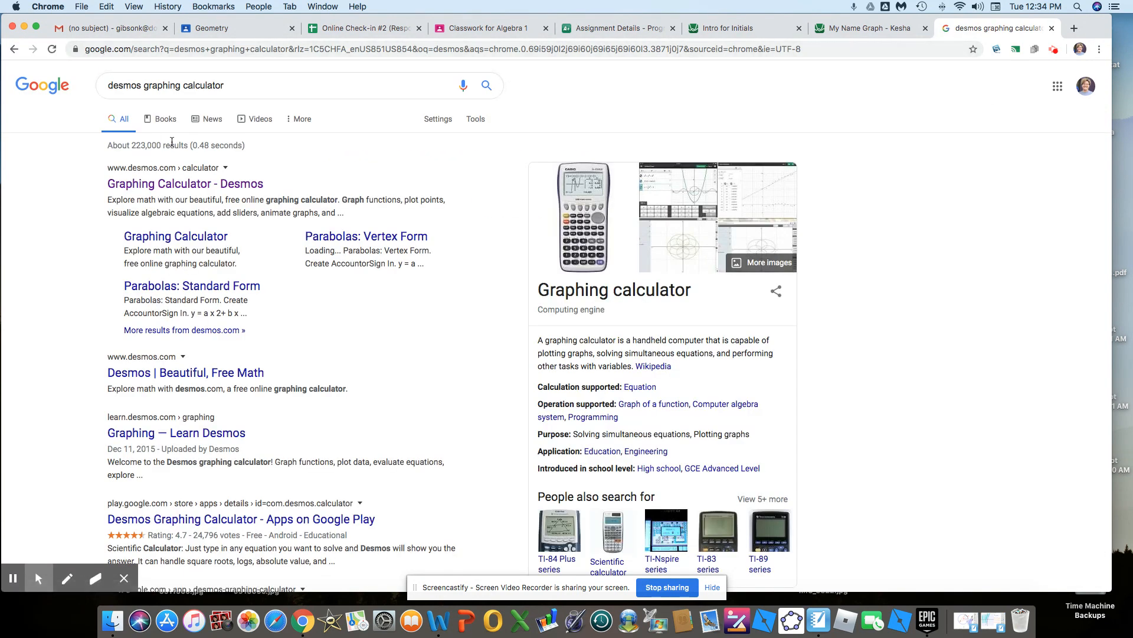
left_click(175, 188)
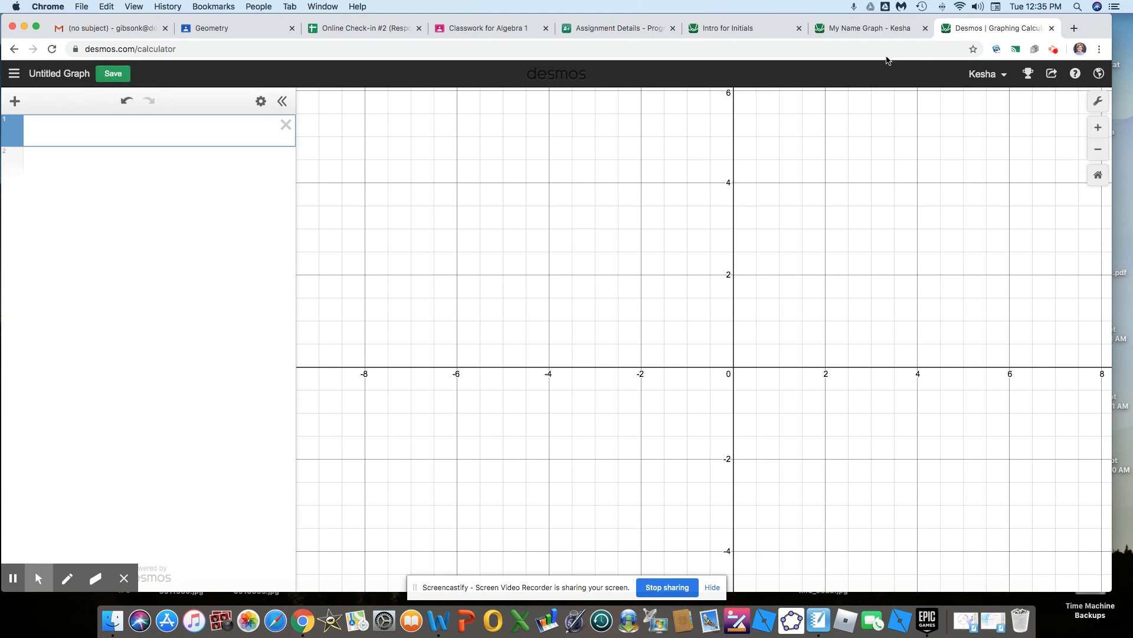
In the already open "Intro for Initials" graph, enter the horizontal line y=4 and the vertical line x=-5
left_click(738, 30)
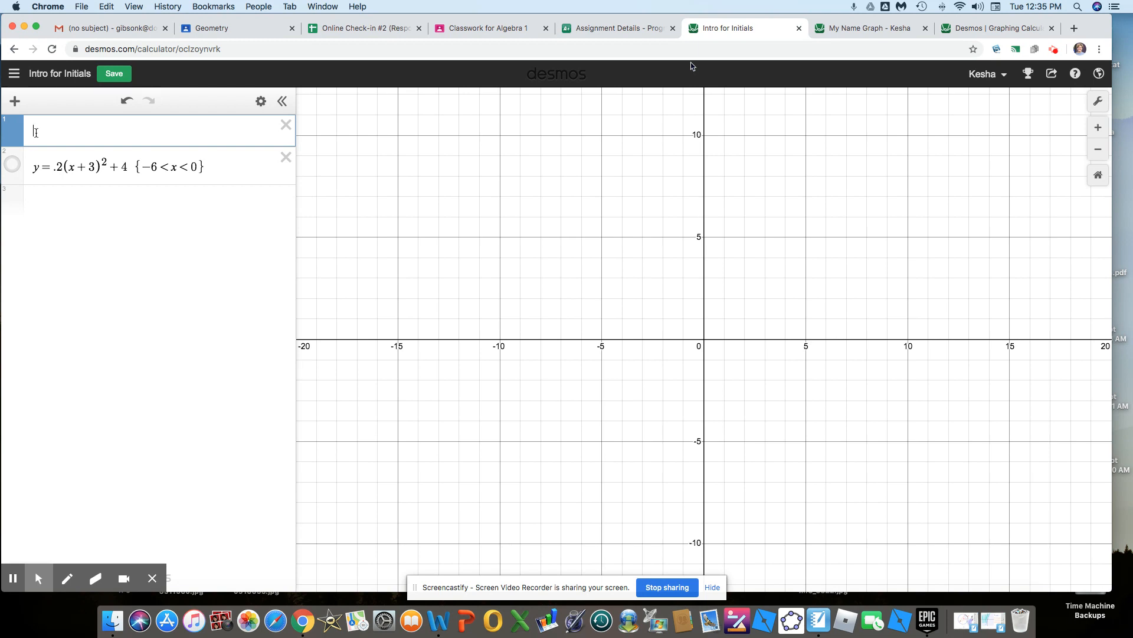
type("y=4")
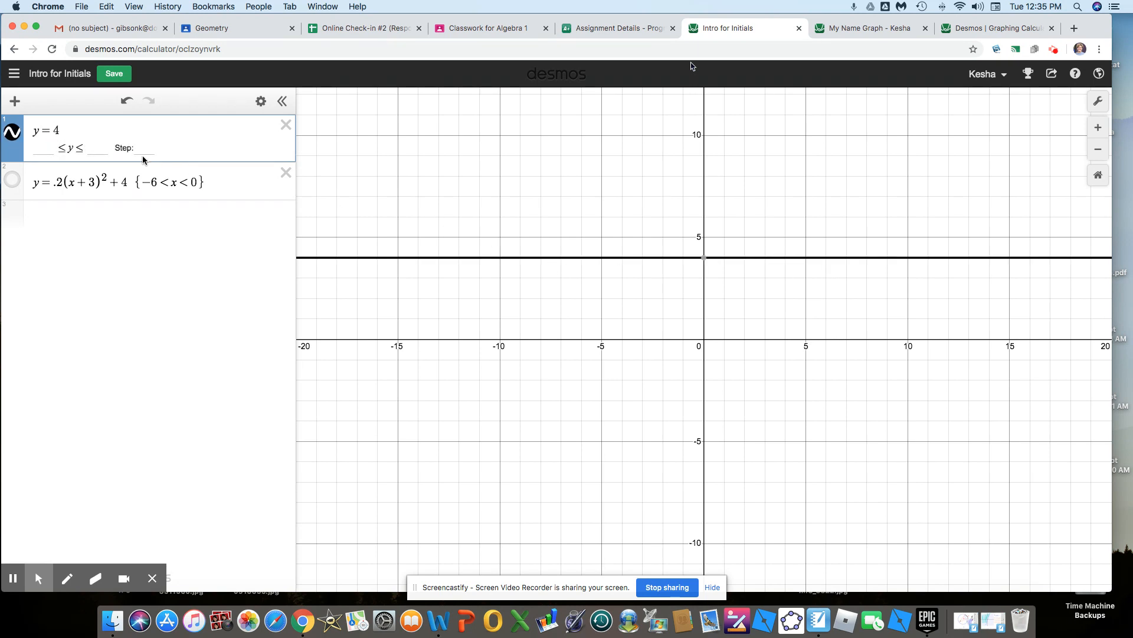
key("Return")
type("x=")
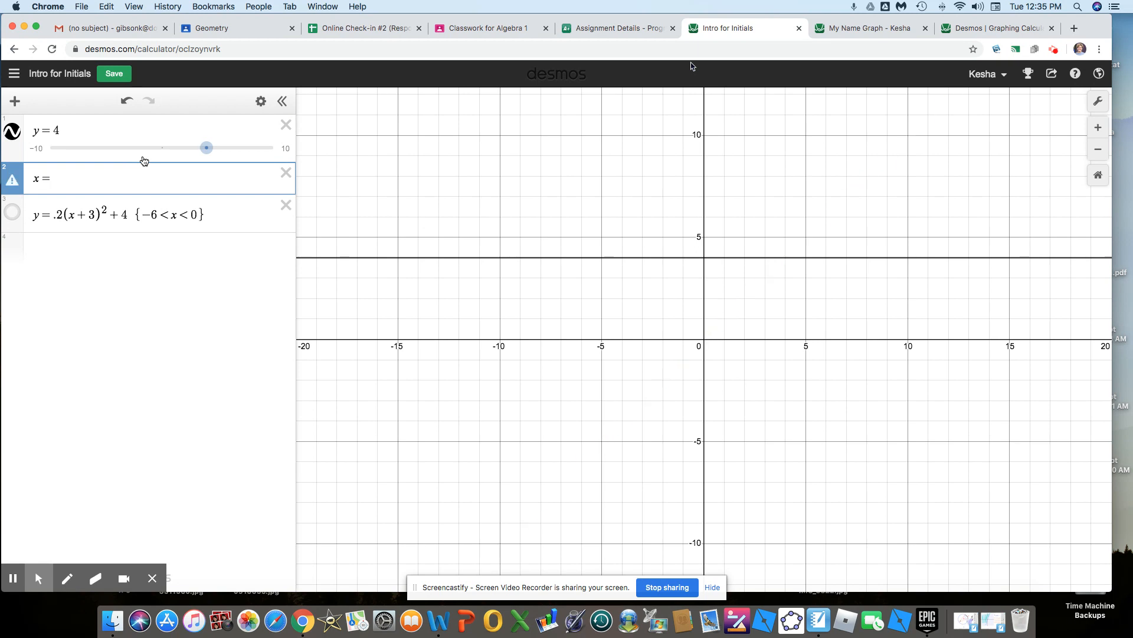
type("-5")
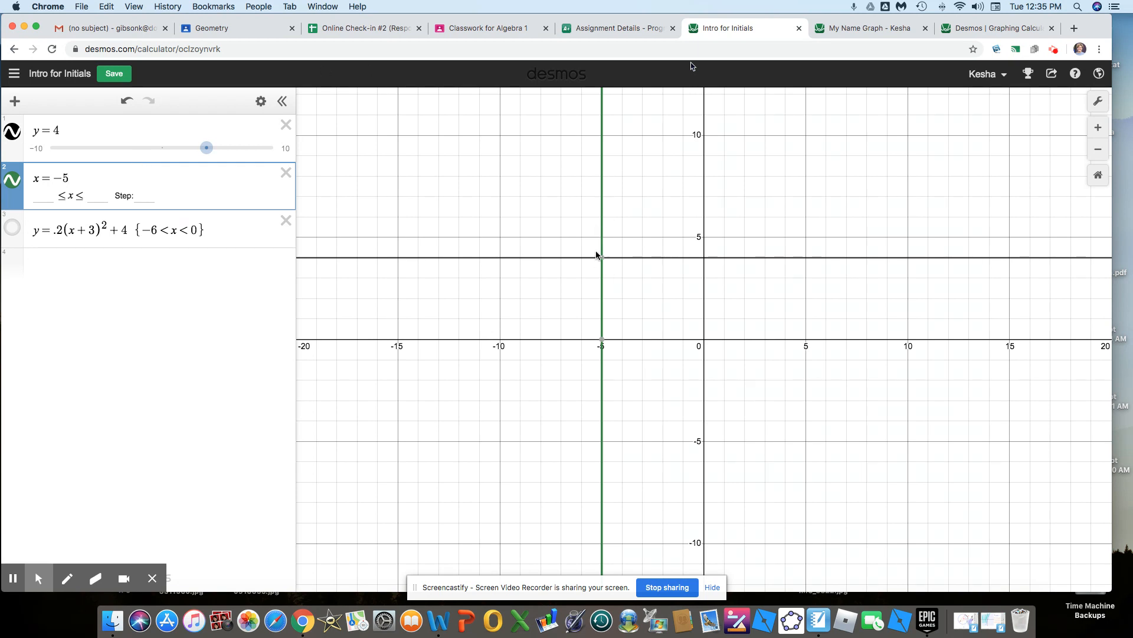
Add the slanted line y=2x+5.8 as a new expression below x=-5
key("Return")
type("y=")
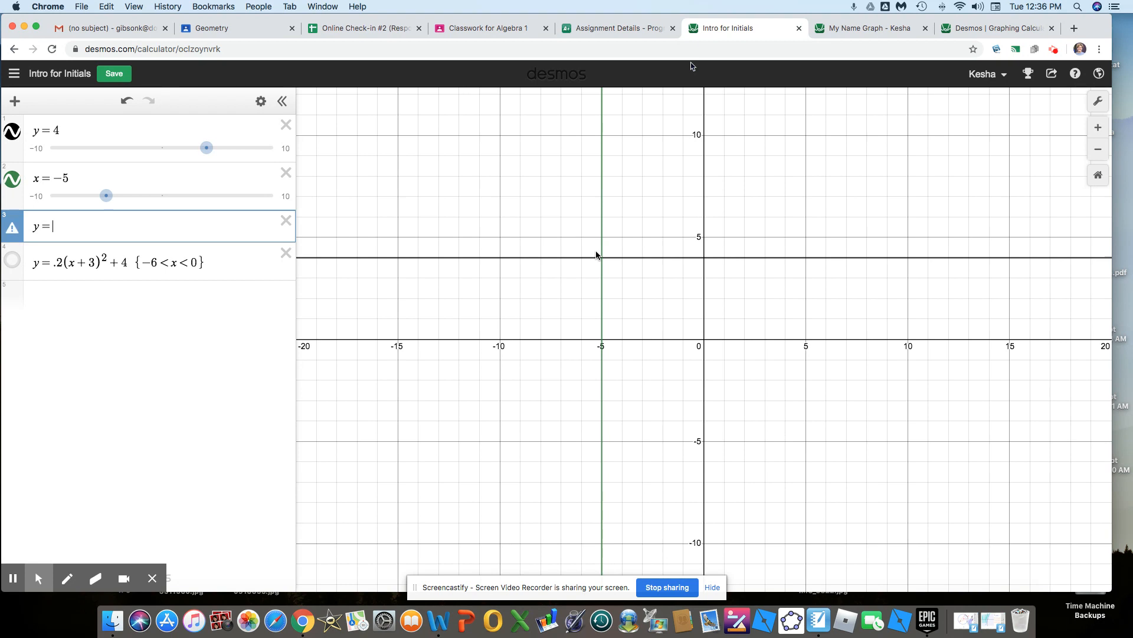
type("2x")
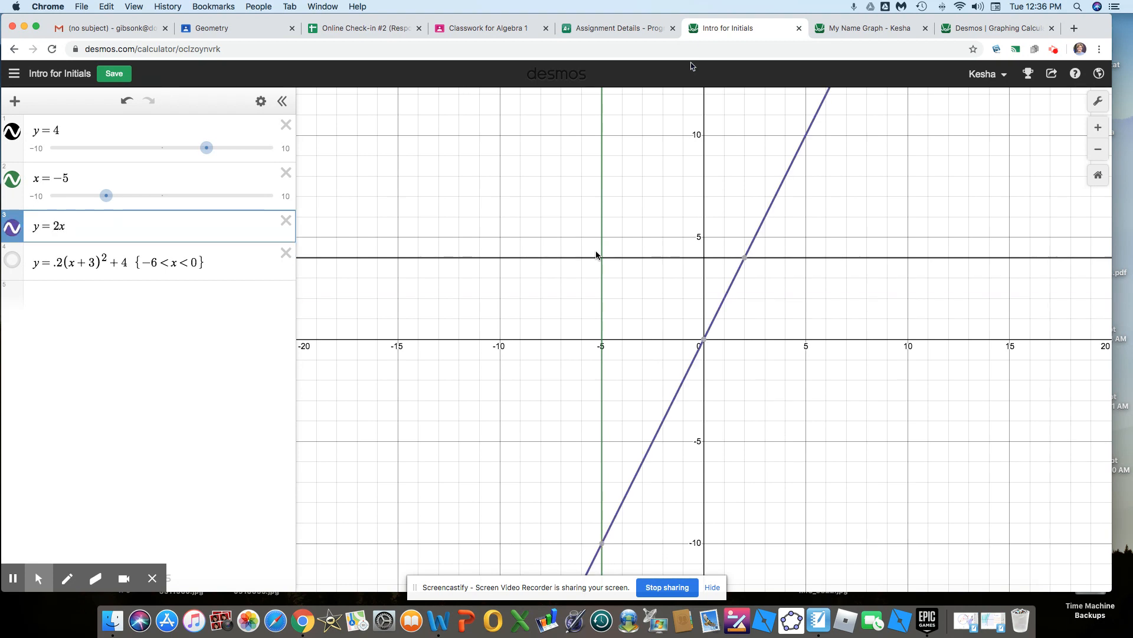
type("+5.8")
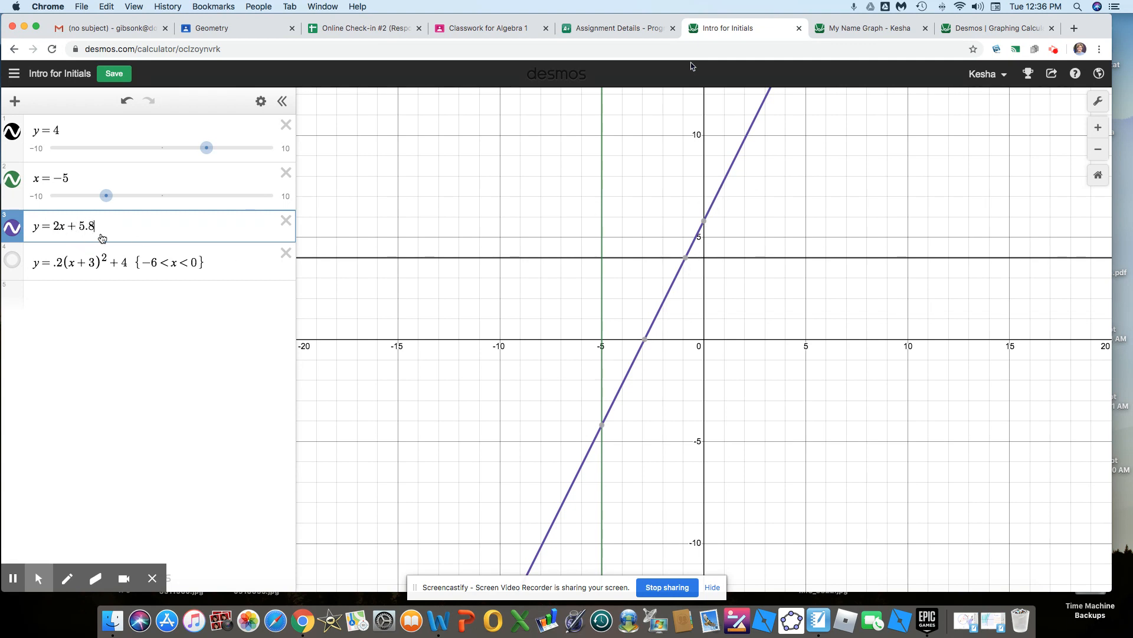
Examine the graphed lines at different zoom levels, restore the default view and zoom out one level
mouse_move(702, 229)
scroll(805, 278, "up", 3)
scroll(805, 278, "down", 3)
scroll(805, 278, "up", 8)
scroll(806, 279, "down", 5)
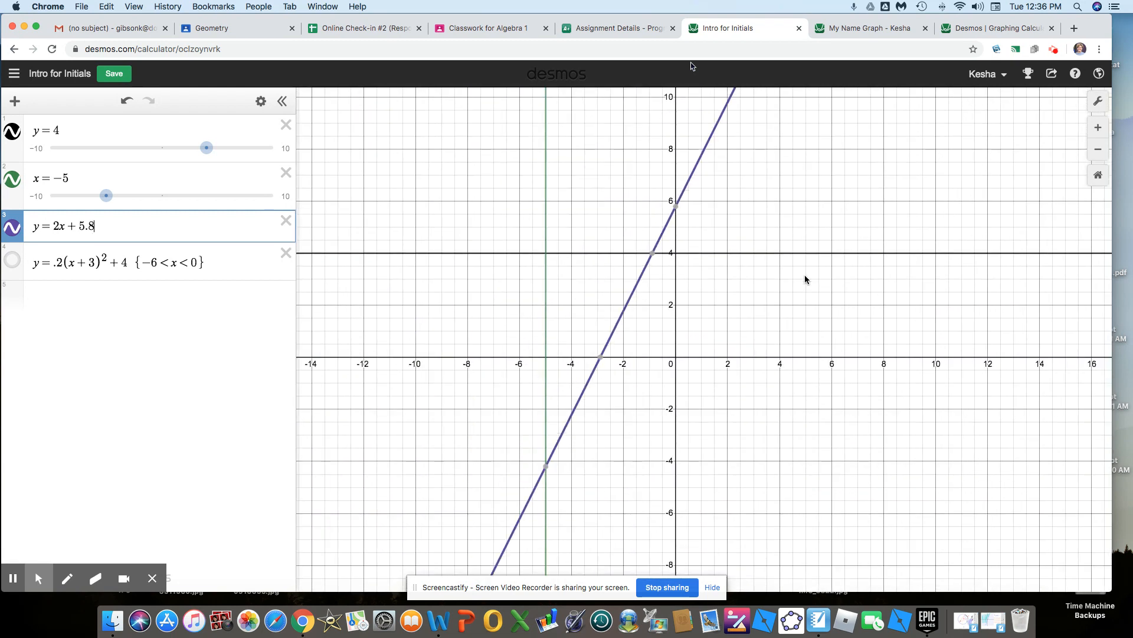
scroll(805, 279, "down", 2)
left_click(1096, 129)
left_click(1097, 149)
left_click(1098, 176)
left_click(1098, 177)
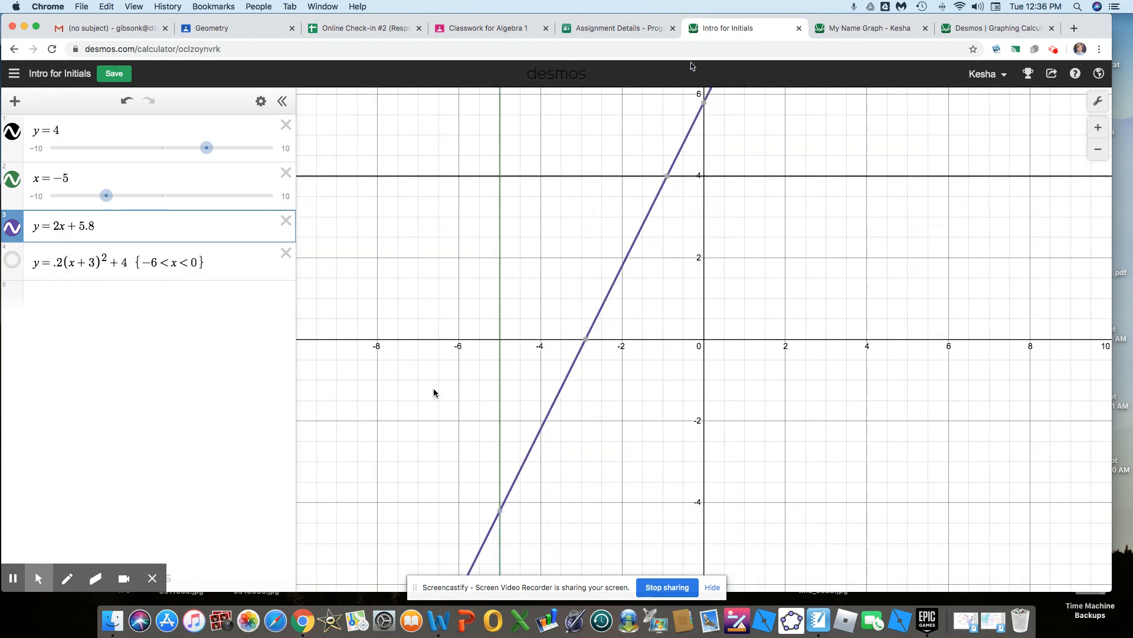
left_click(1098, 148)
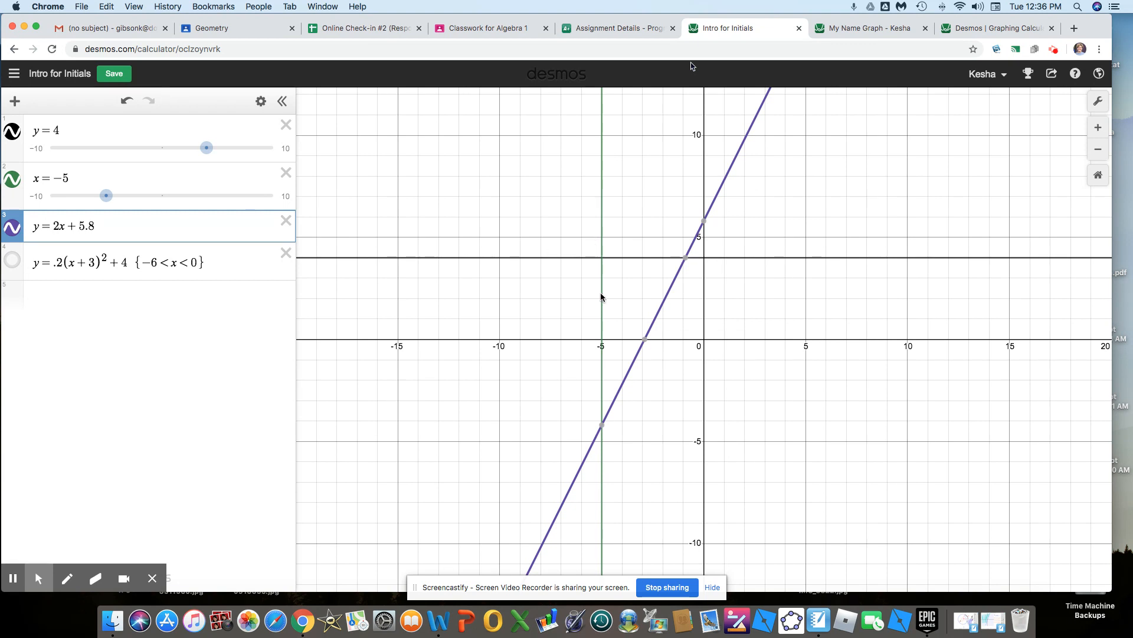
Limit the horizontal line y=4 to a segment with the domain restriction {-7<x<5}
left_click(65, 130)
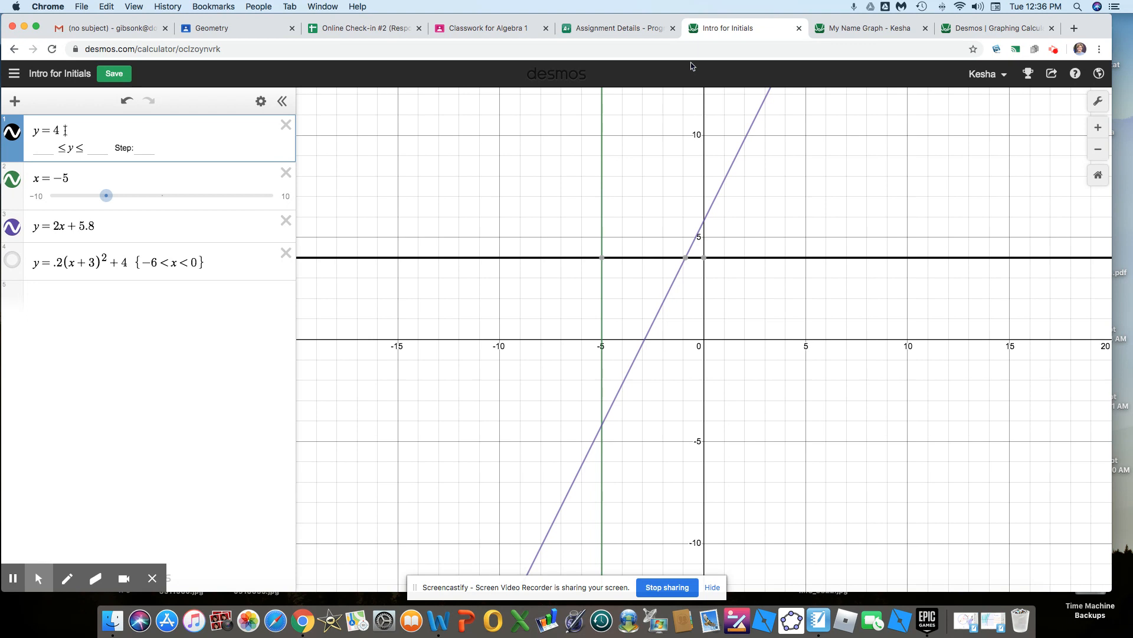
type("{")
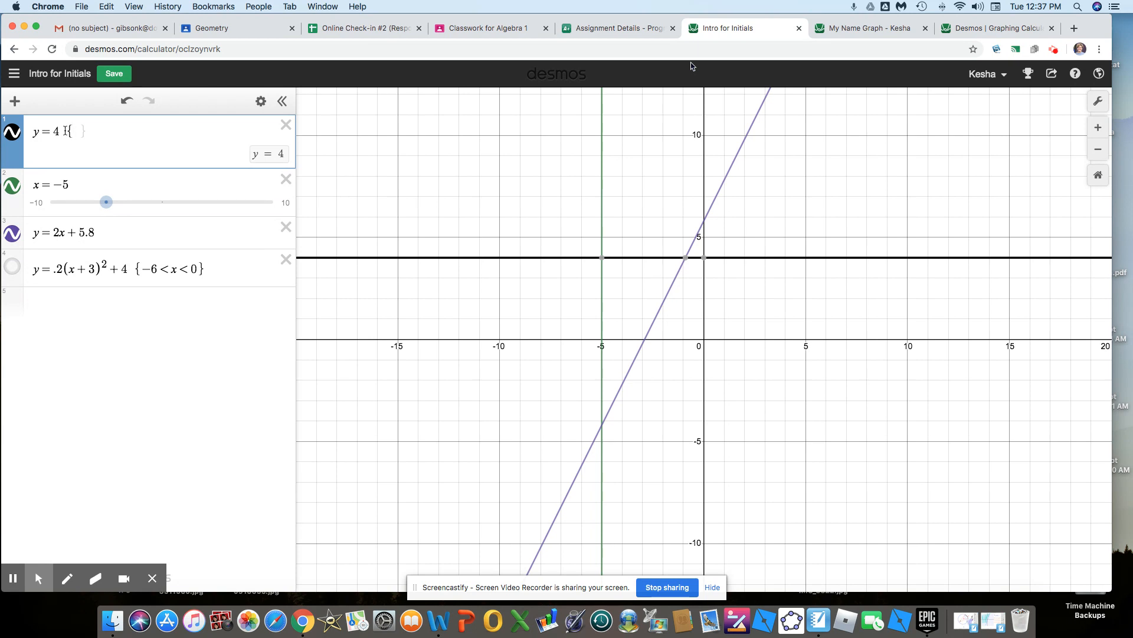
type("-7<")
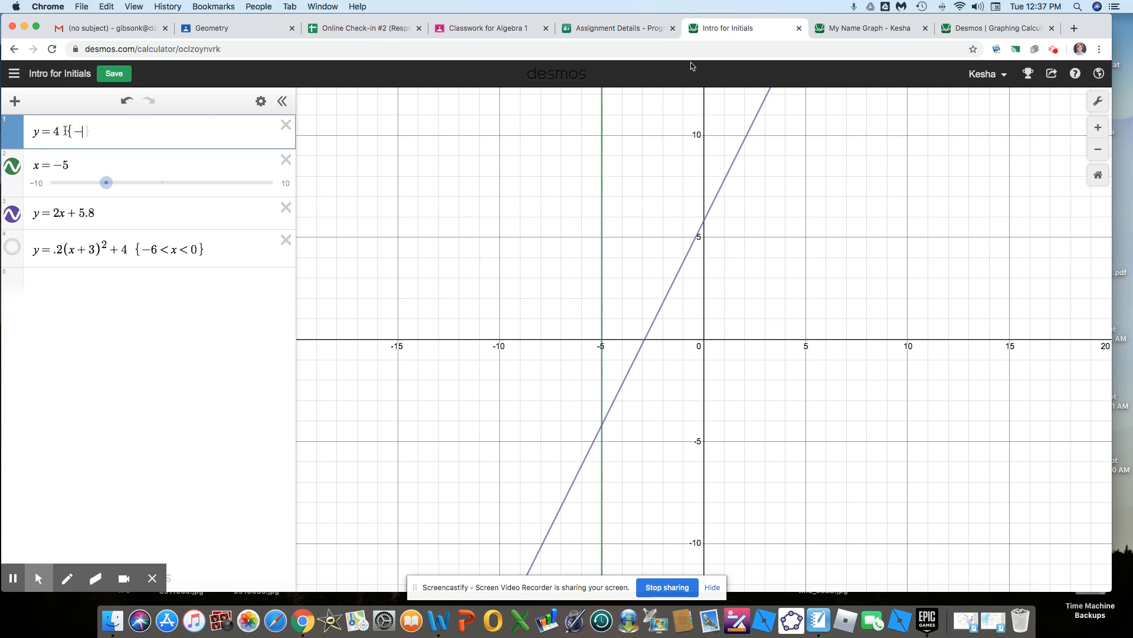
type("x")
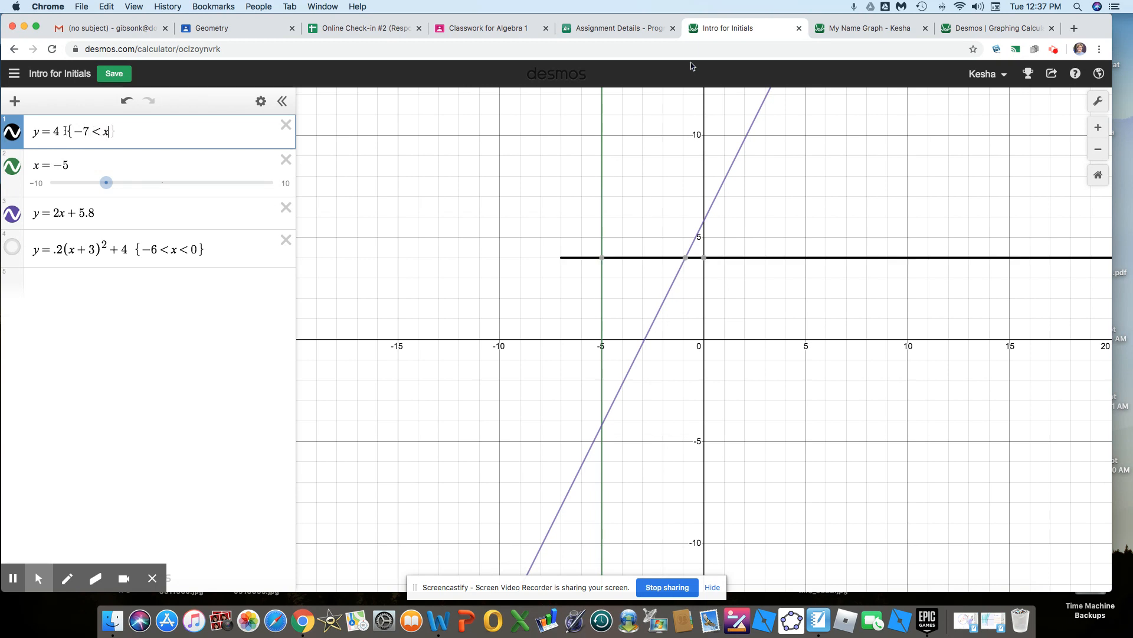
type("<")
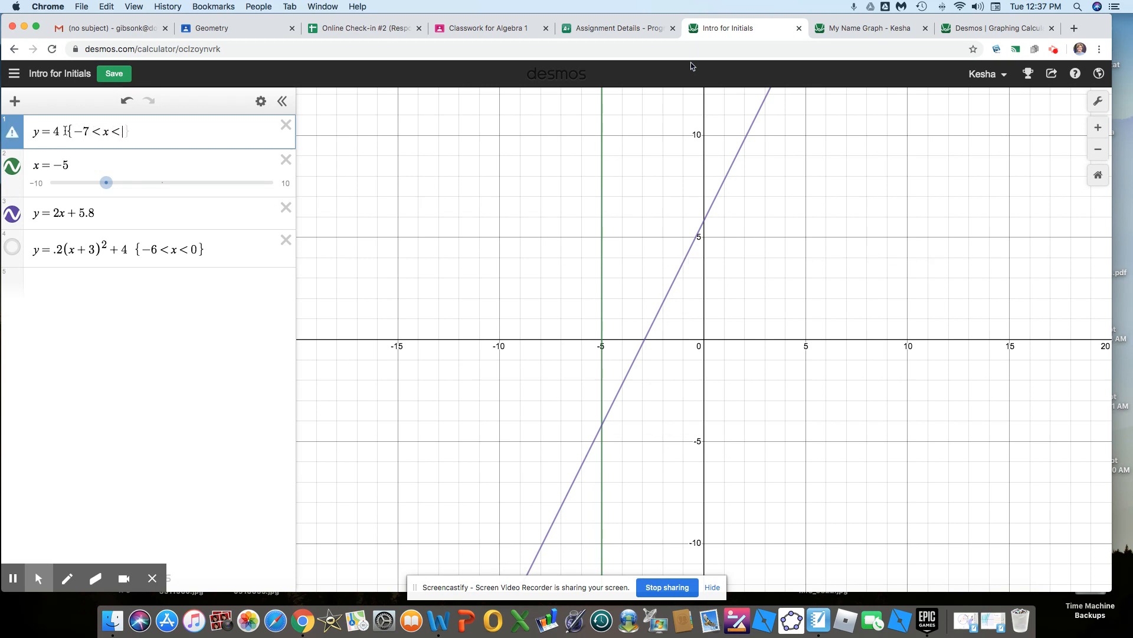
type("5}")
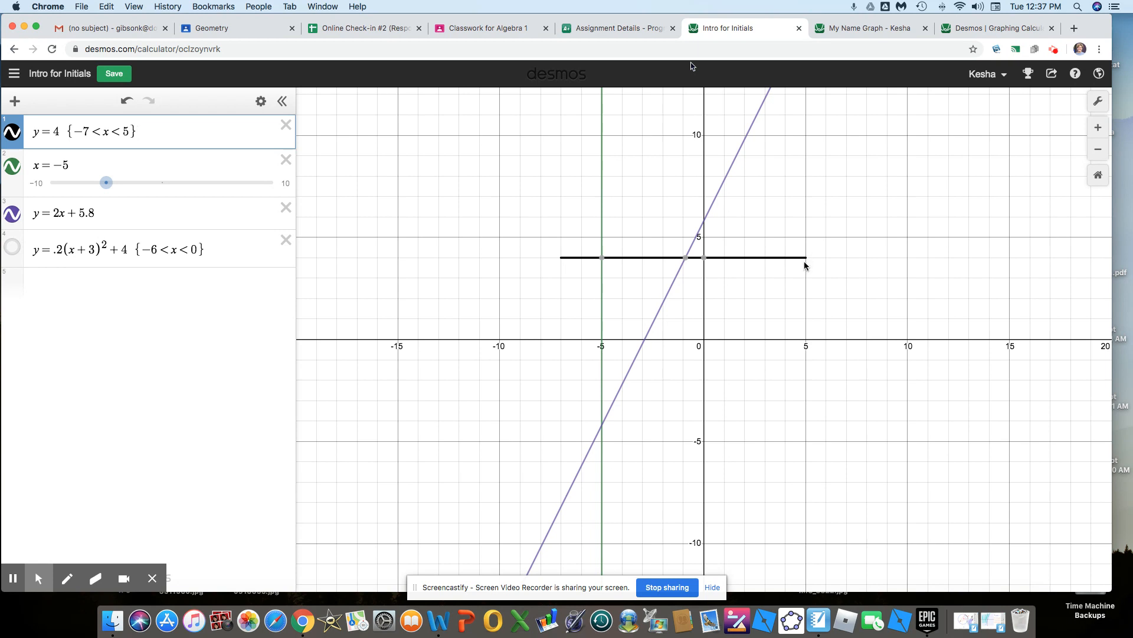
Limit the vertical line x=-5 to a segment with the range restriction {-1<y<6}
left_click(82, 164)
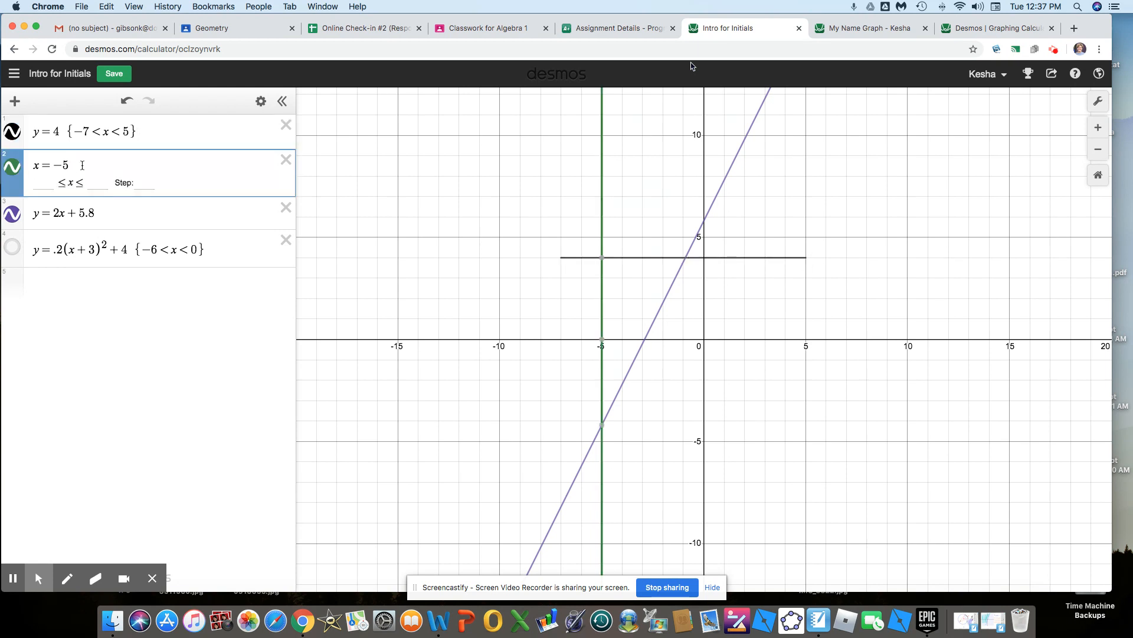
type("{")
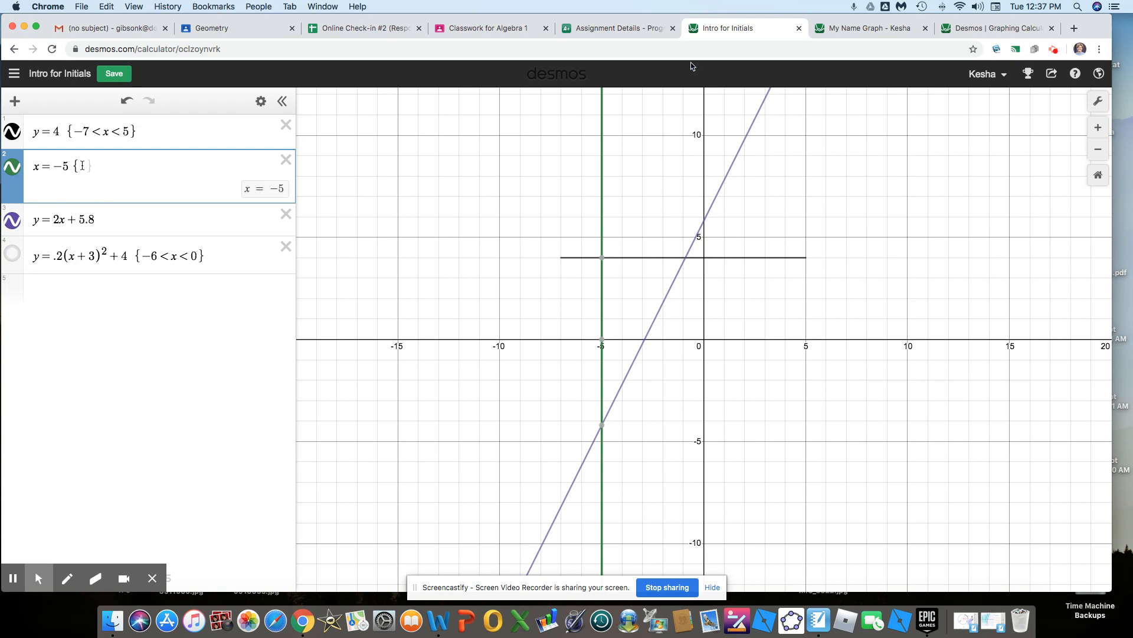
type("-1<")
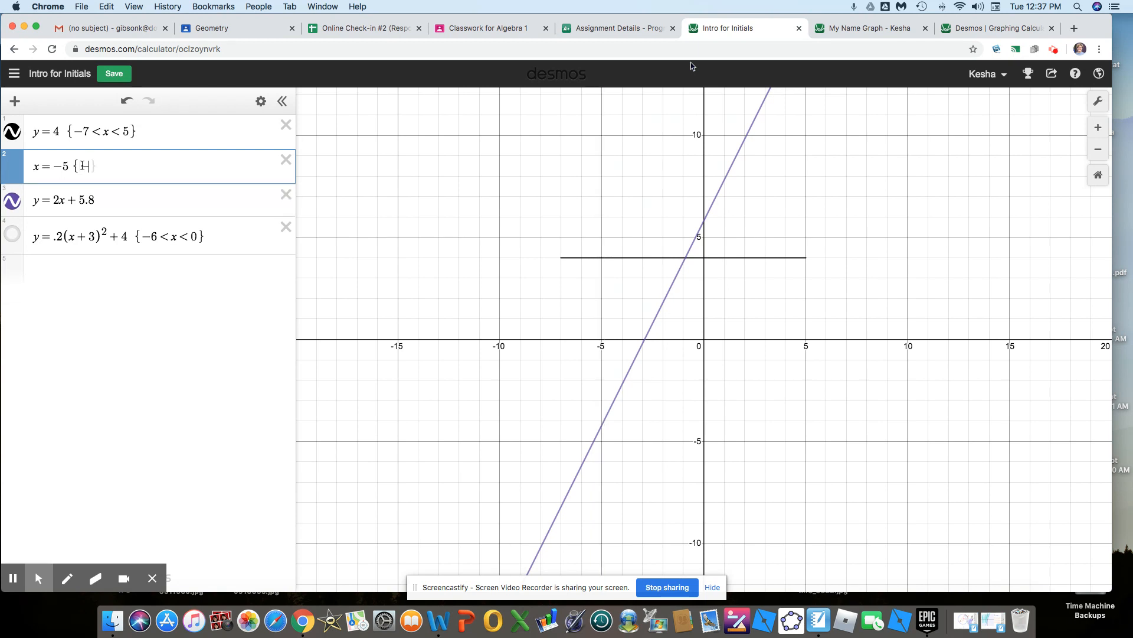
type("y<6}")
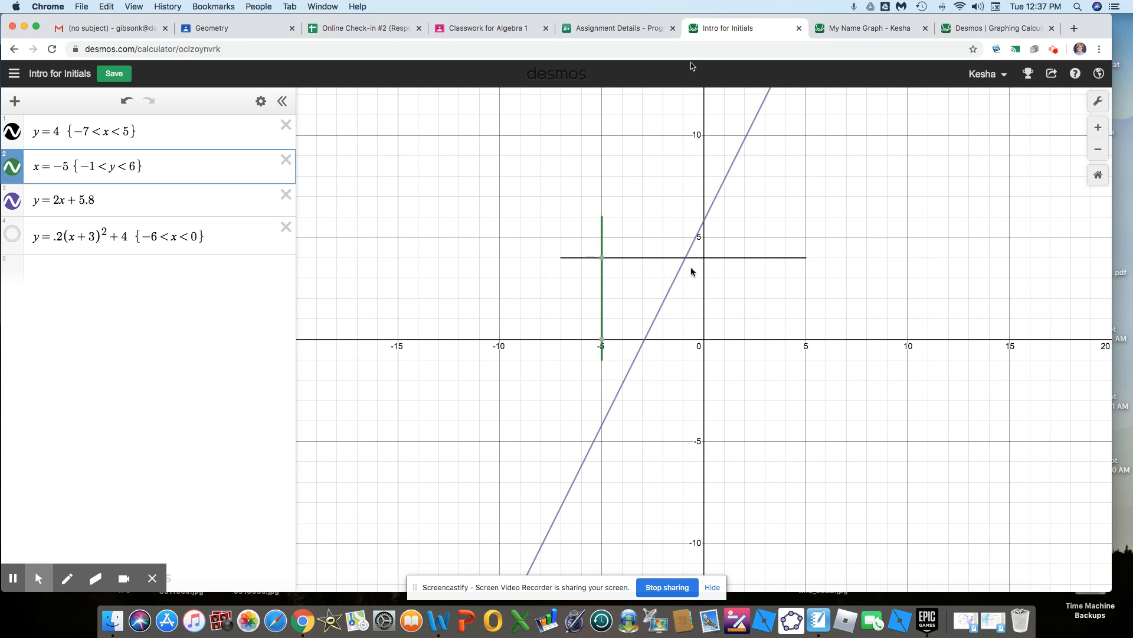
Limit the slanted line y=2x+5.8 to a segment with the domain restriction {0<x<2.2}
scroll(622, 262, "up", 3)
mouse_move(584, 381)
scroll(583, 380, "down", 3)
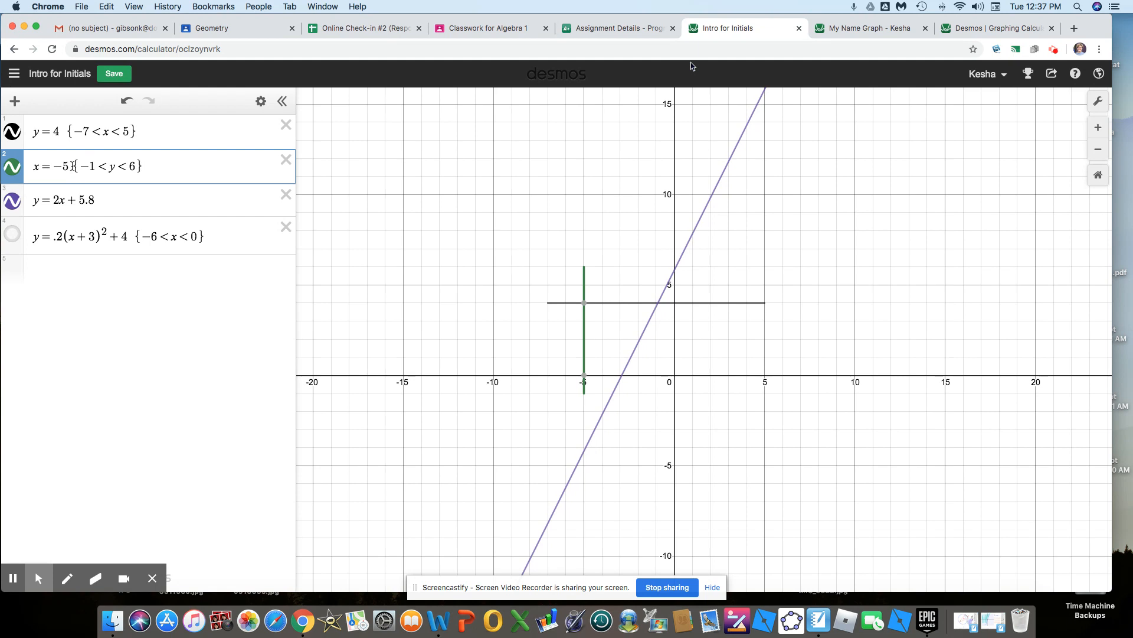
left_click(101, 199)
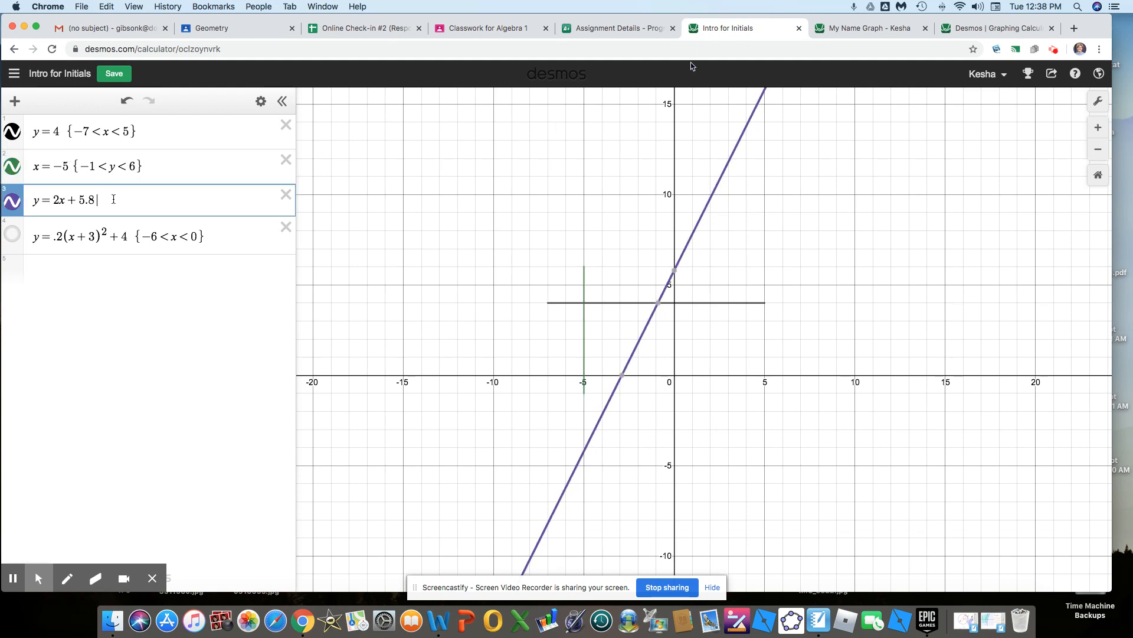
type("{")
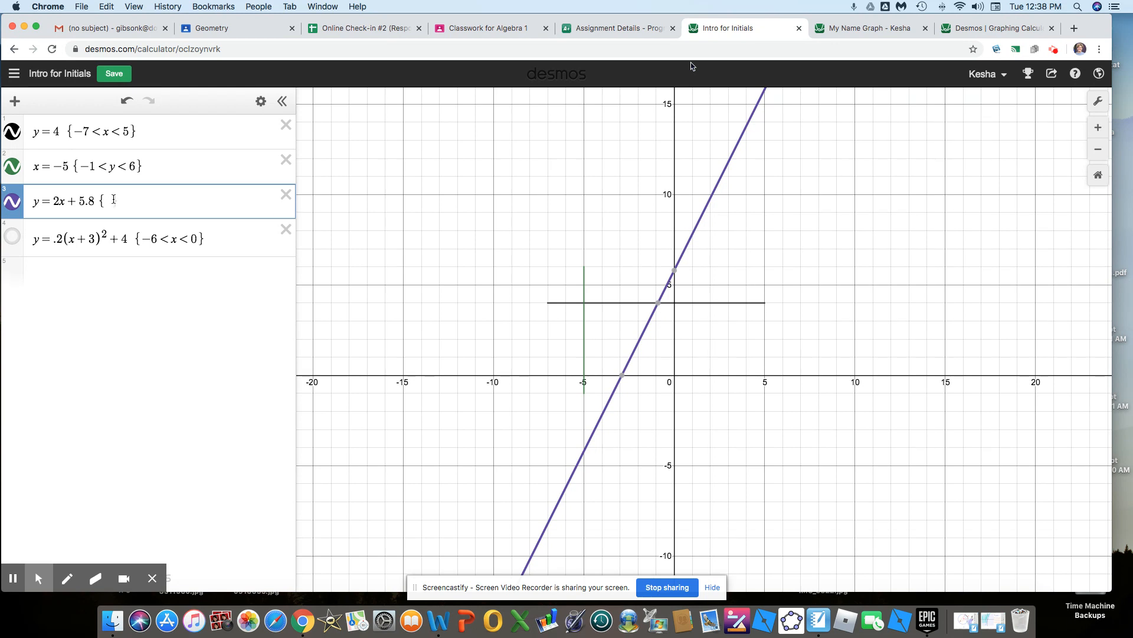
type("0<x")
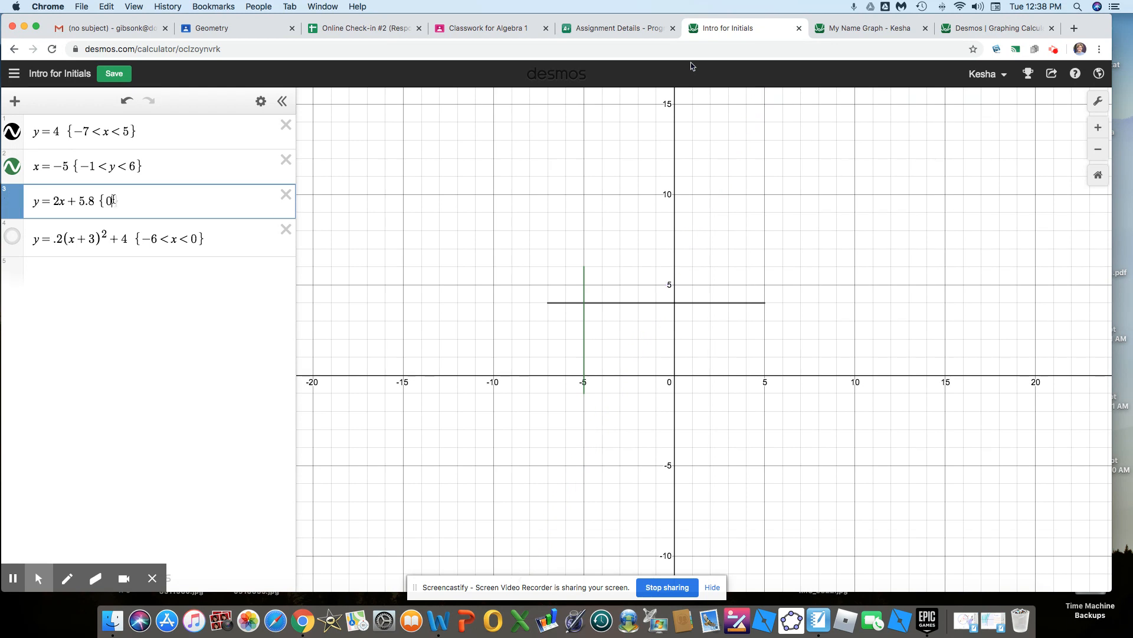
type("<2.2")
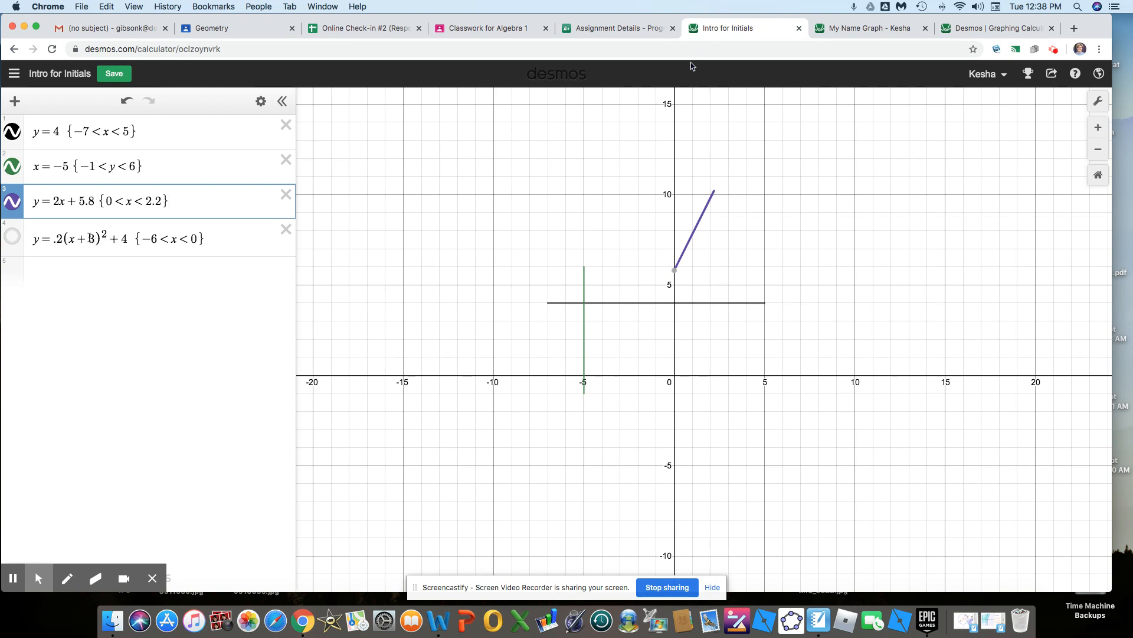
Show the hidden parabola y=.2(x+3)²+4 on the graph and check the coordinates of its vertex
left_click(10, 237)
left_click(620, 304)
mouse_move(621, 307)
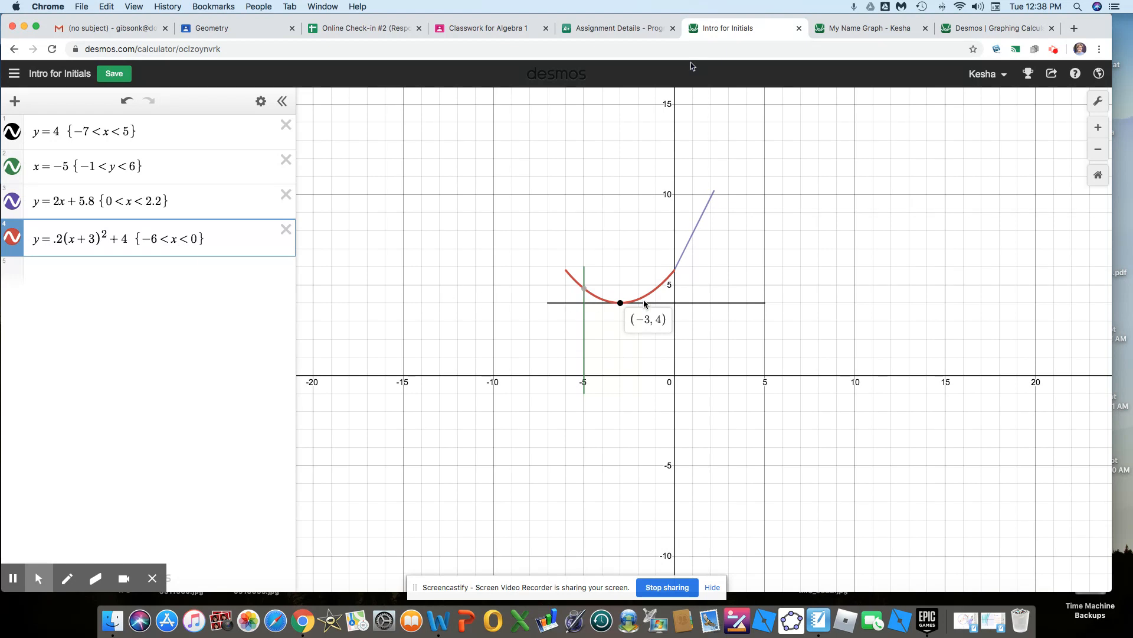
left_click(372, 407)
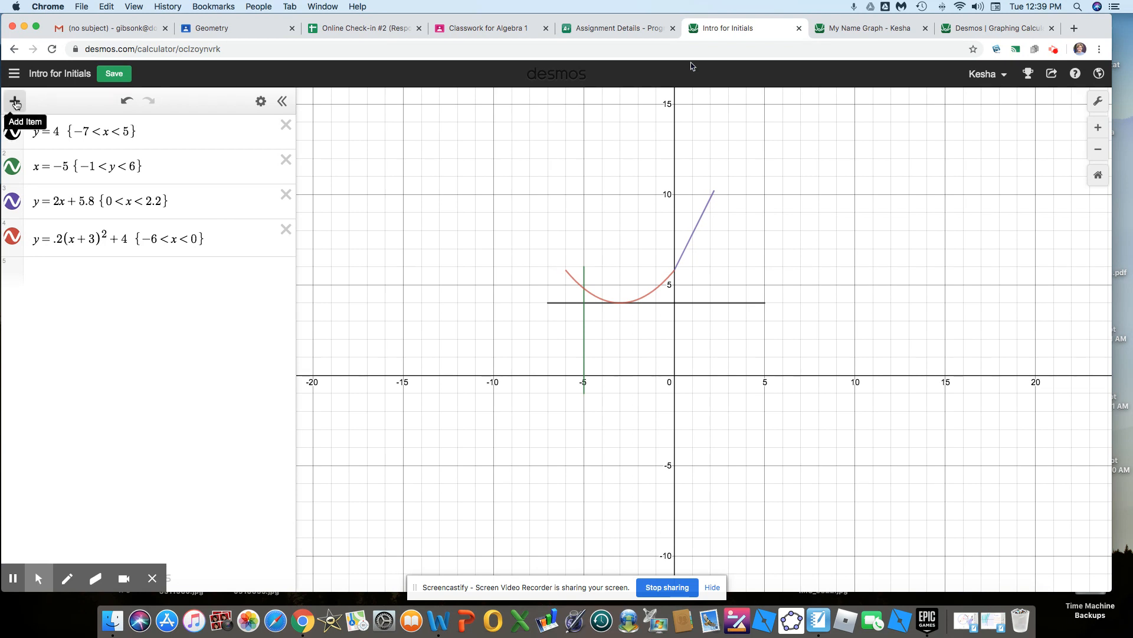
Add a folder named T at the top of the expression list and hide the y=4 segment
left_click(16, 102)
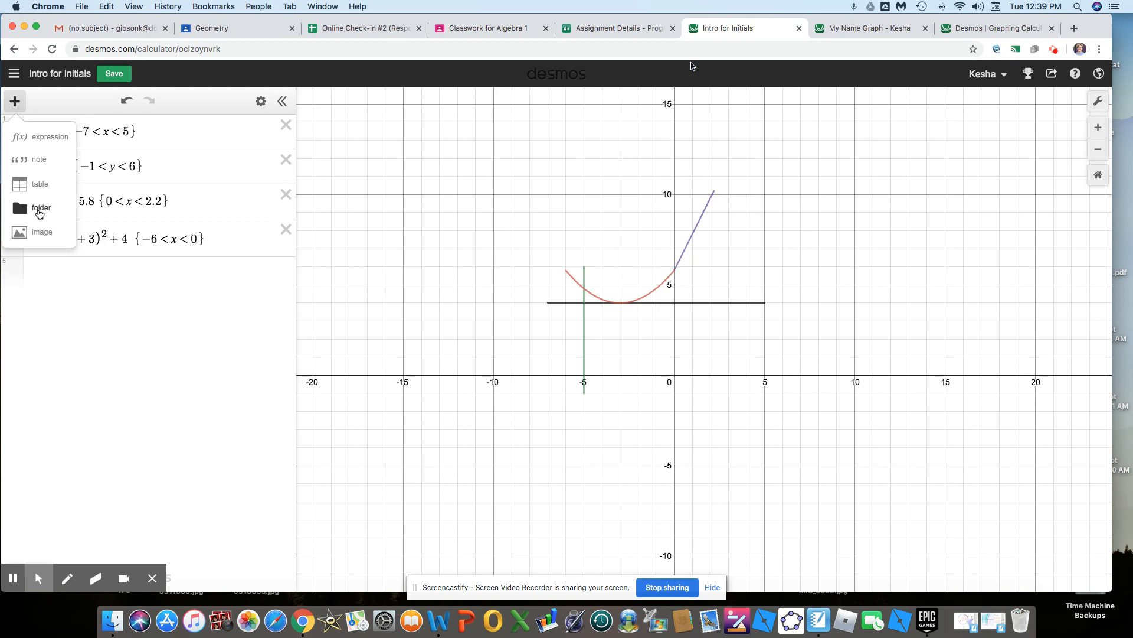
left_click(39, 210)
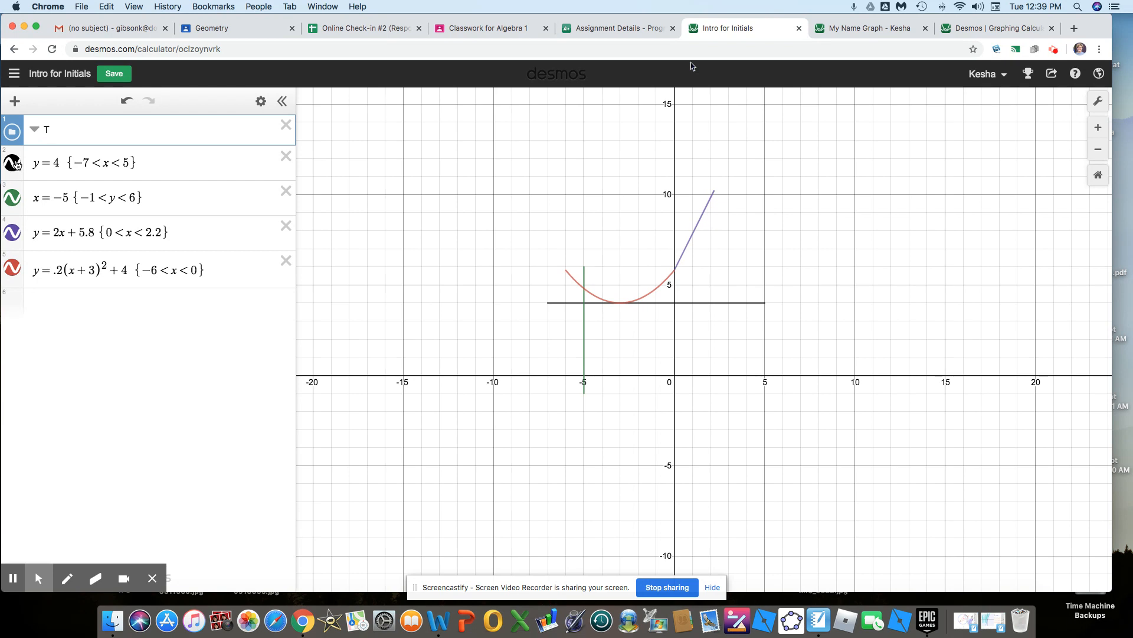
left_click(17, 164)
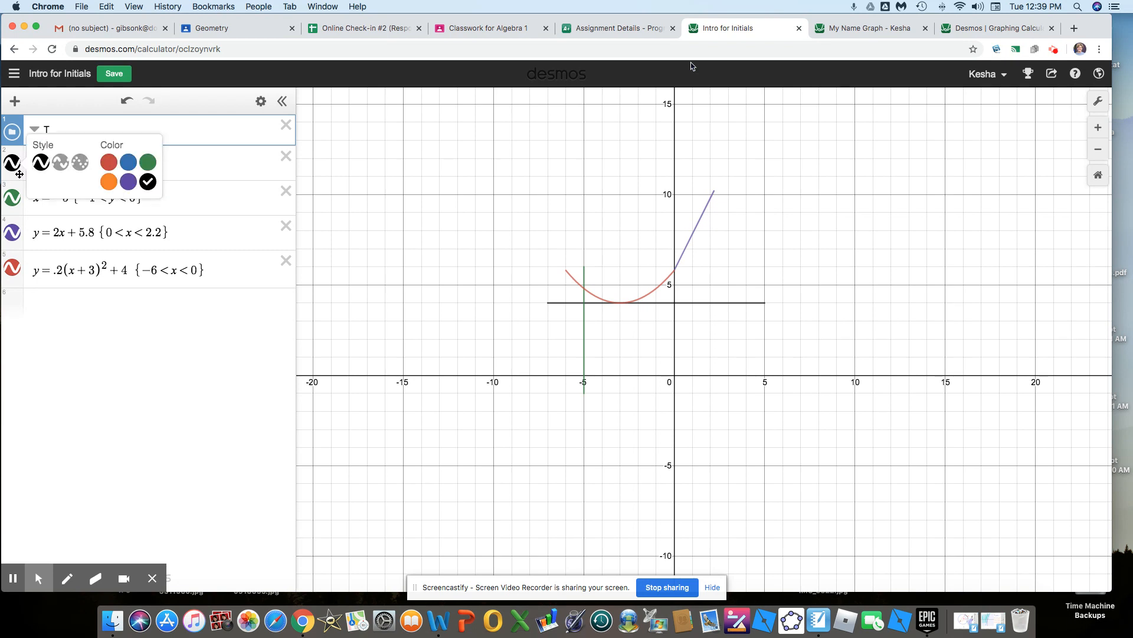
left_click(17, 173)
left_click(15, 166)
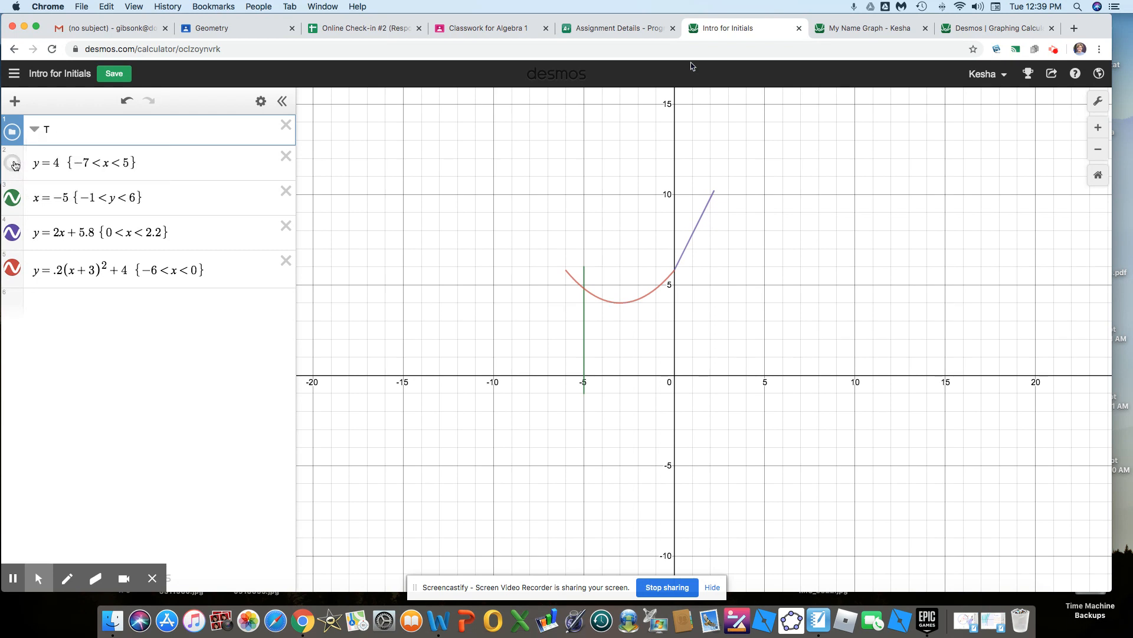
Turn the hidden y=4 segment back on in the graph
left_click(16, 166)
left_click(15, 166)
left_click(15, 166)
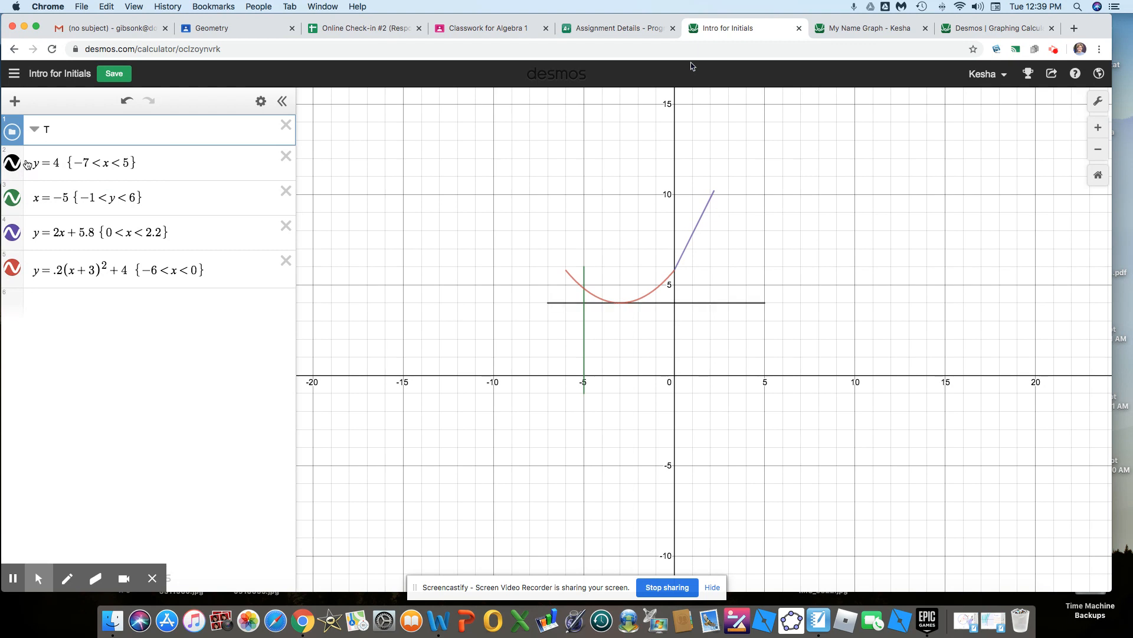
Move the y=4 and x=-5 segments into the T folder
left_click(29, 166)
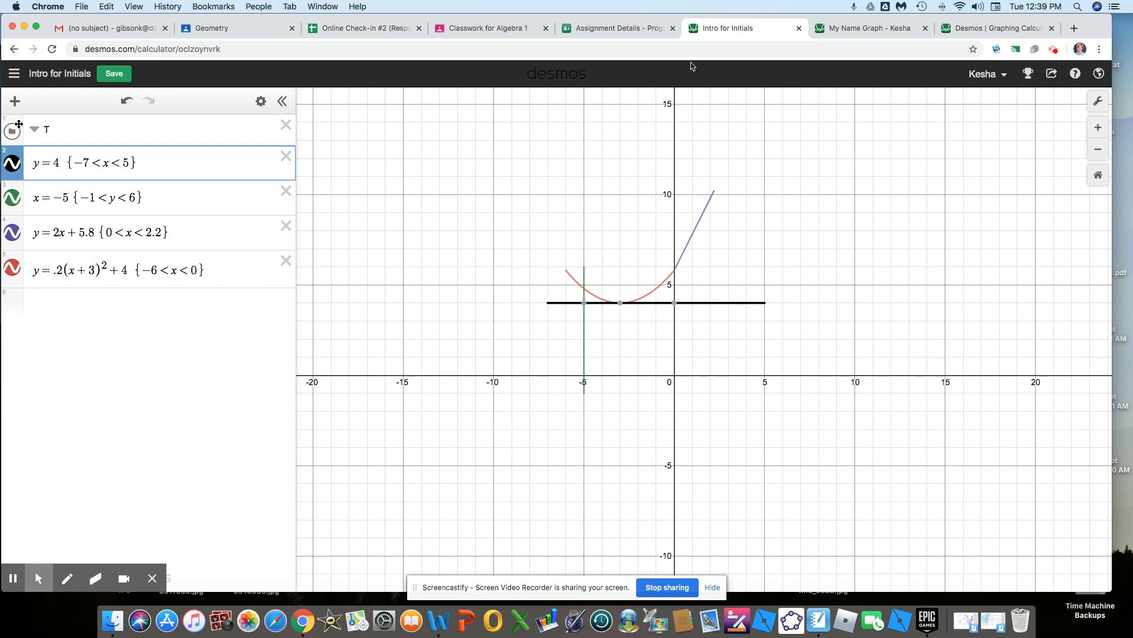
left_click_drag(15, 151, 40, 153)
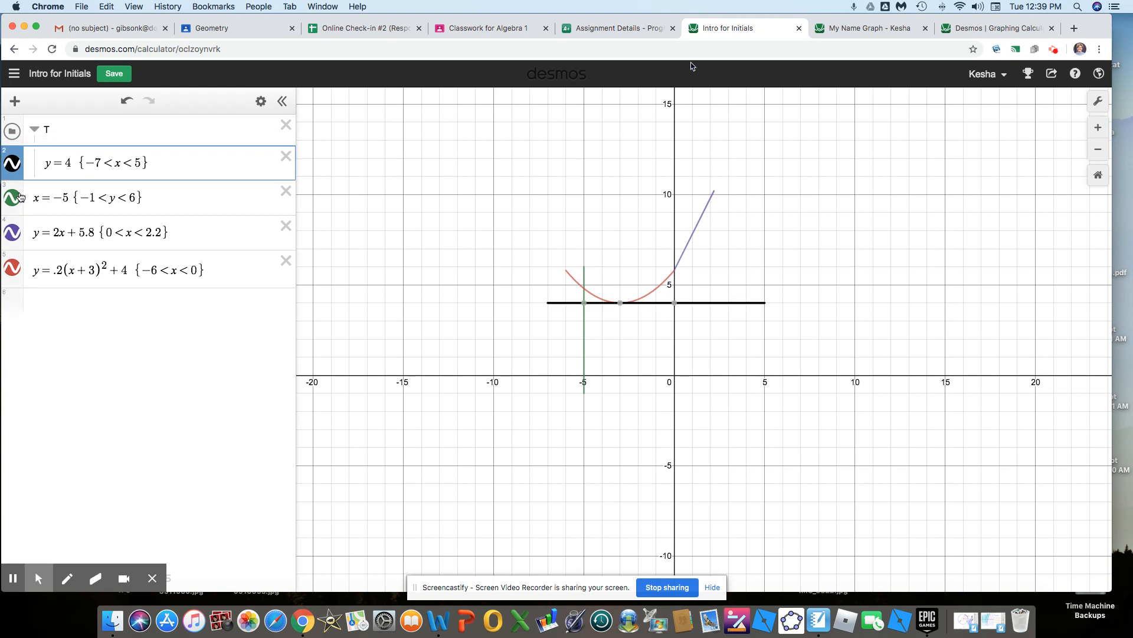
left_click(27, 192)
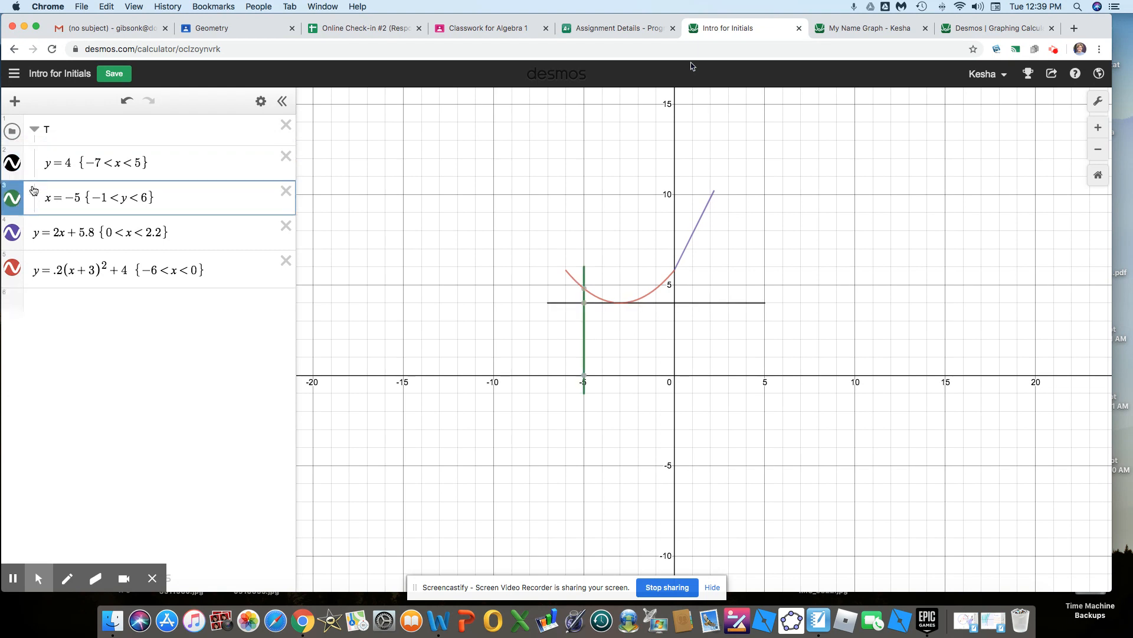
Collapse and re-expand the T folder to check which expressions it contains
left_click(34, 129)
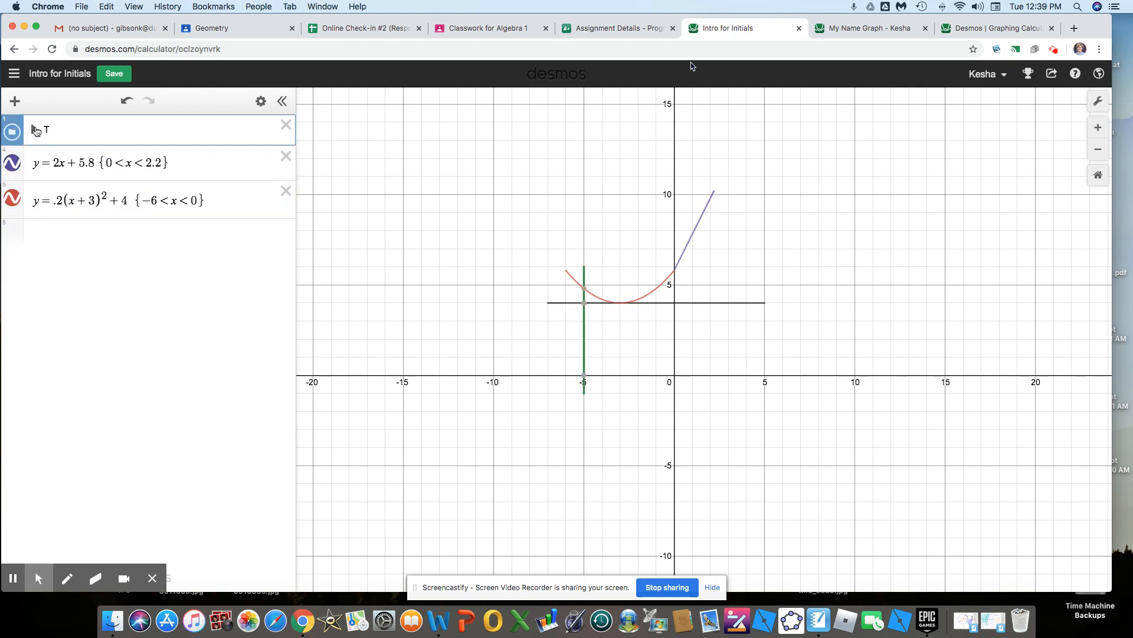
left_click(35, 130)
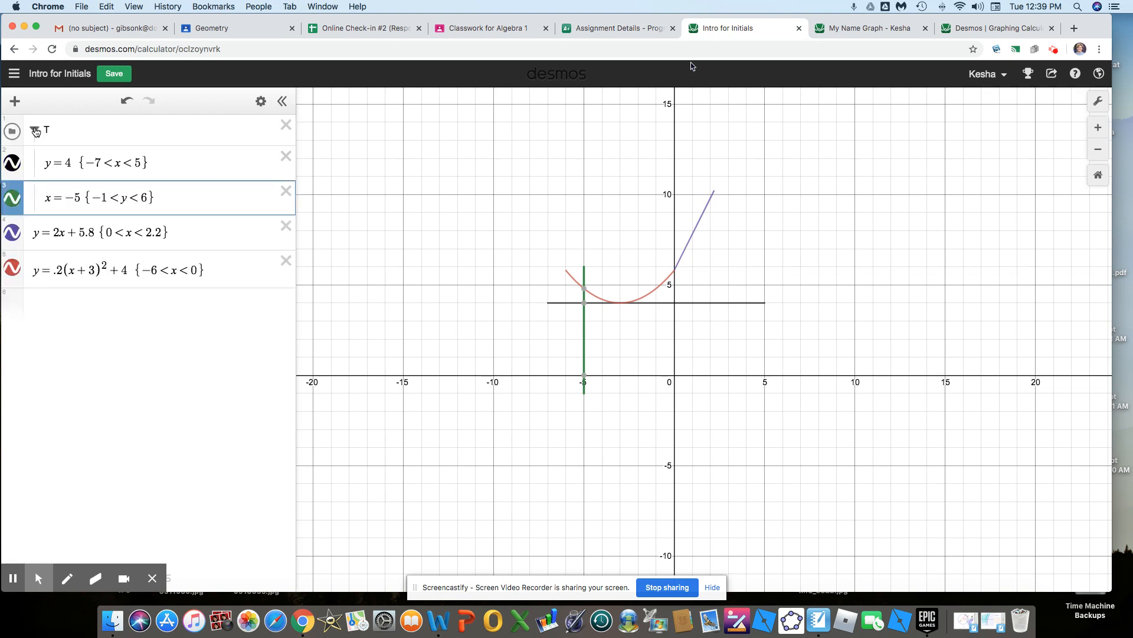
left_click(35, 131)
left_click(36, 130)
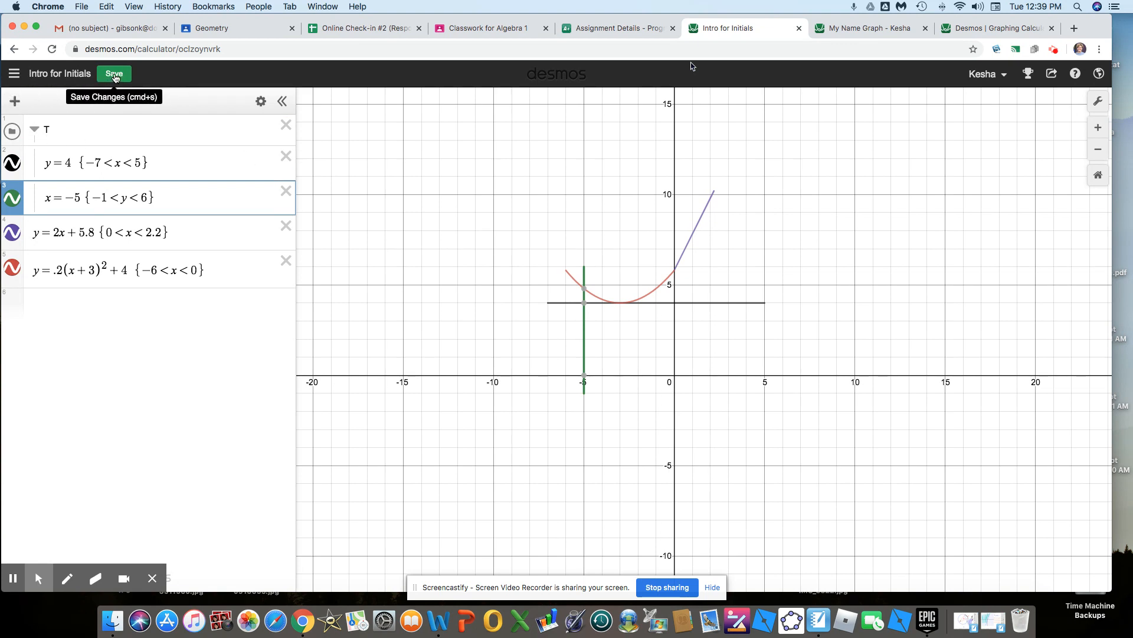
View the list of saved graphs, then return to the Intro for Initials graph
left_click(13, 75)
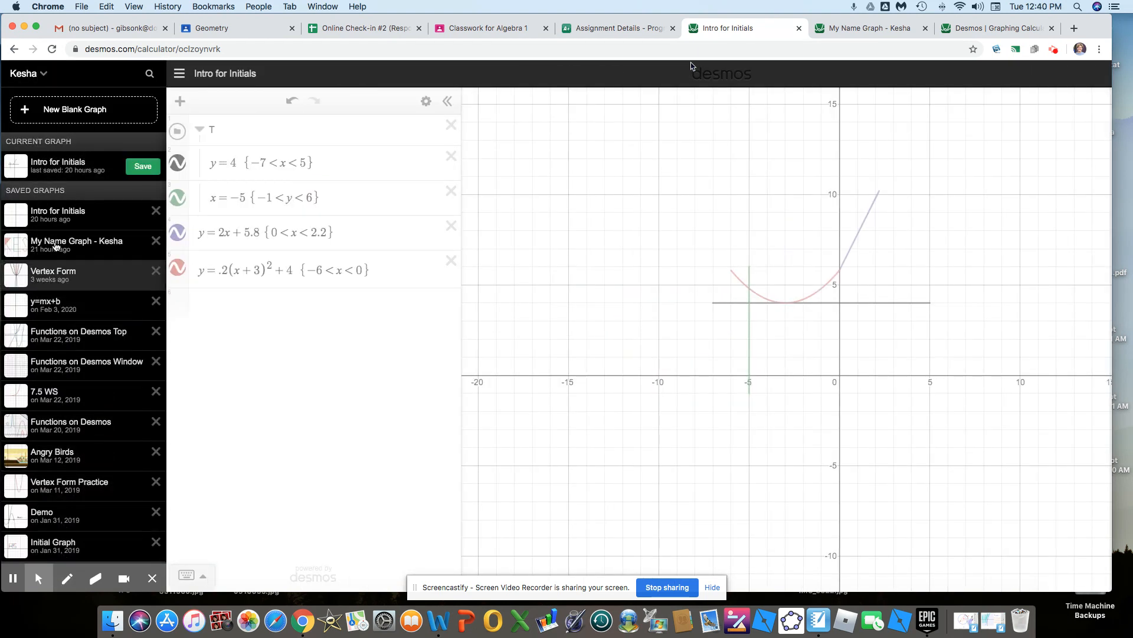
left_click(178, 74)
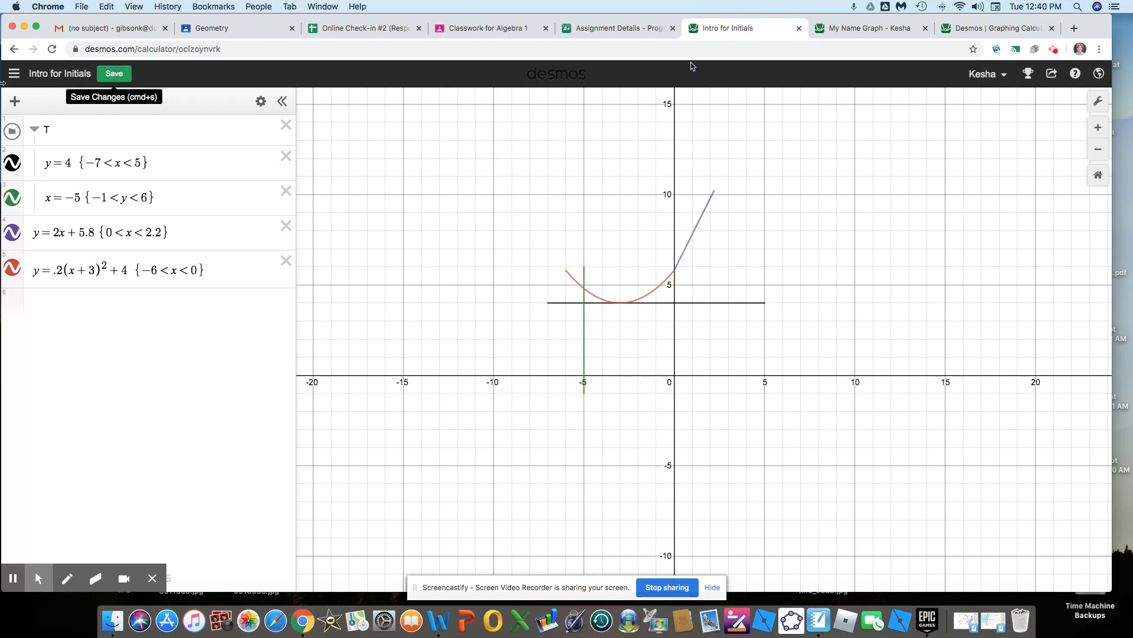
left_click(14, 74)
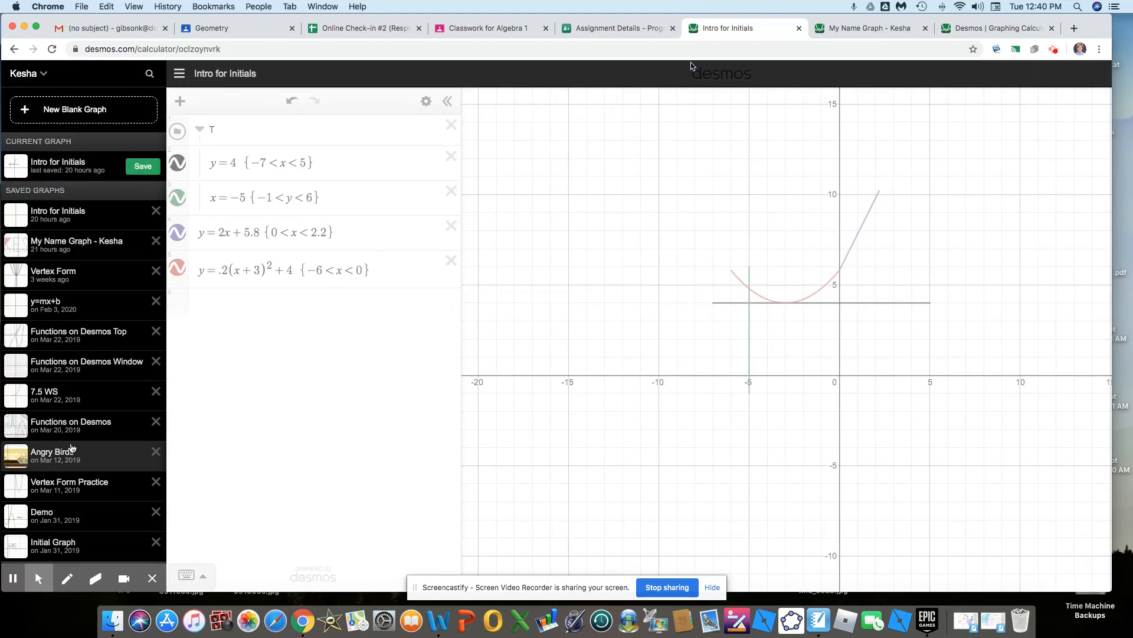
left_click(180, 75)
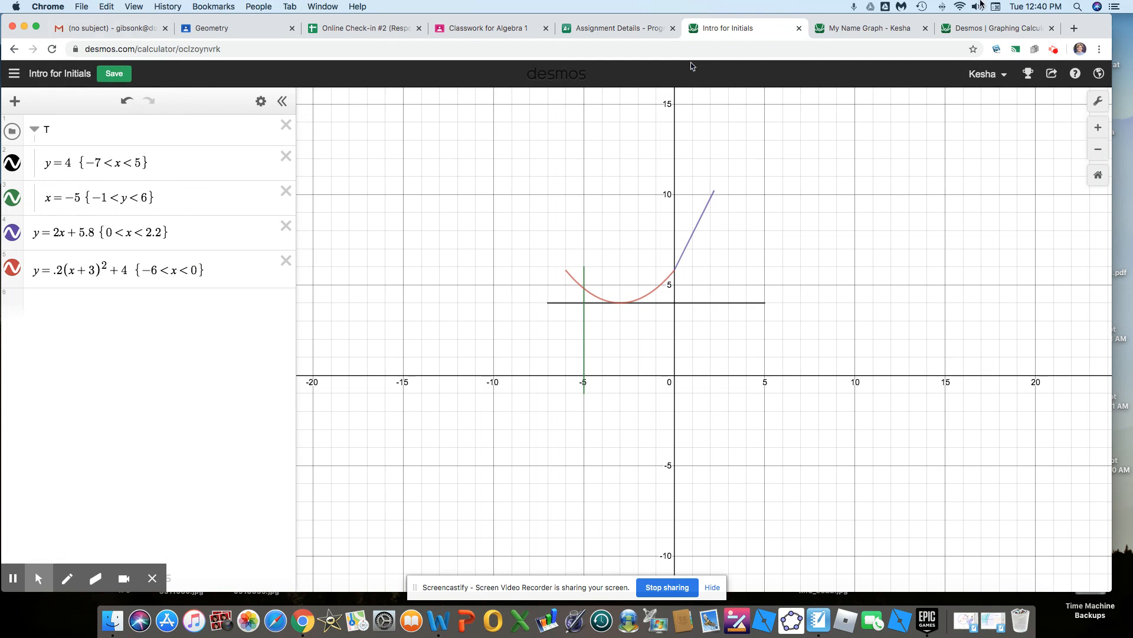
Switch to the finished My Name Graph example and check the vertex coordinates of the letter S's upper parabola
left_click(855, 27)
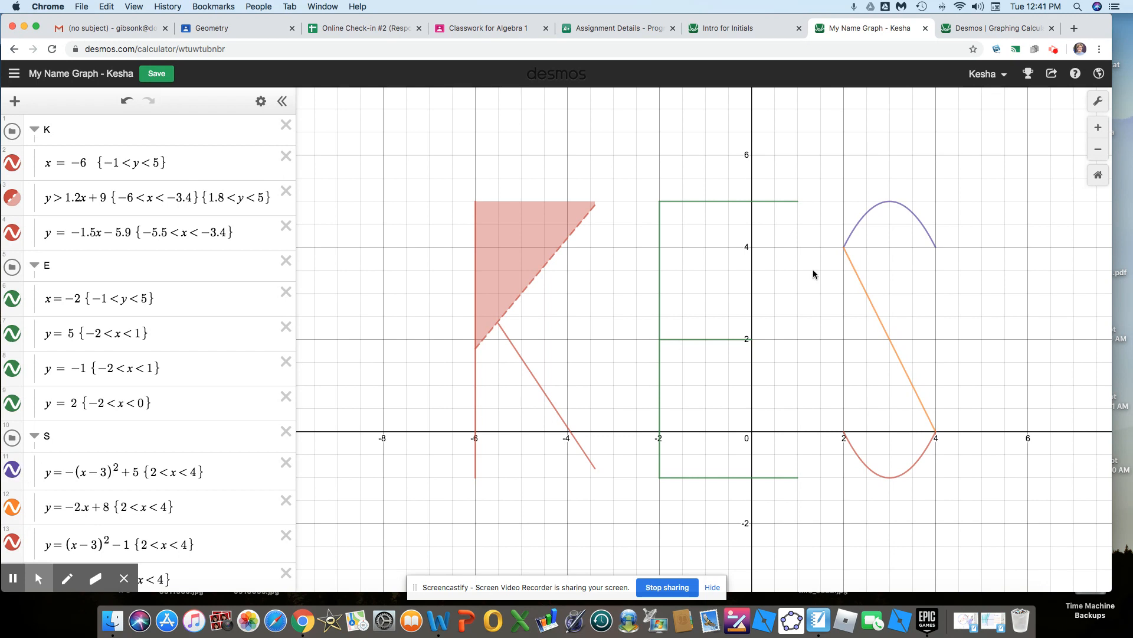
left_click(892, 207)
left_click(892, 206)
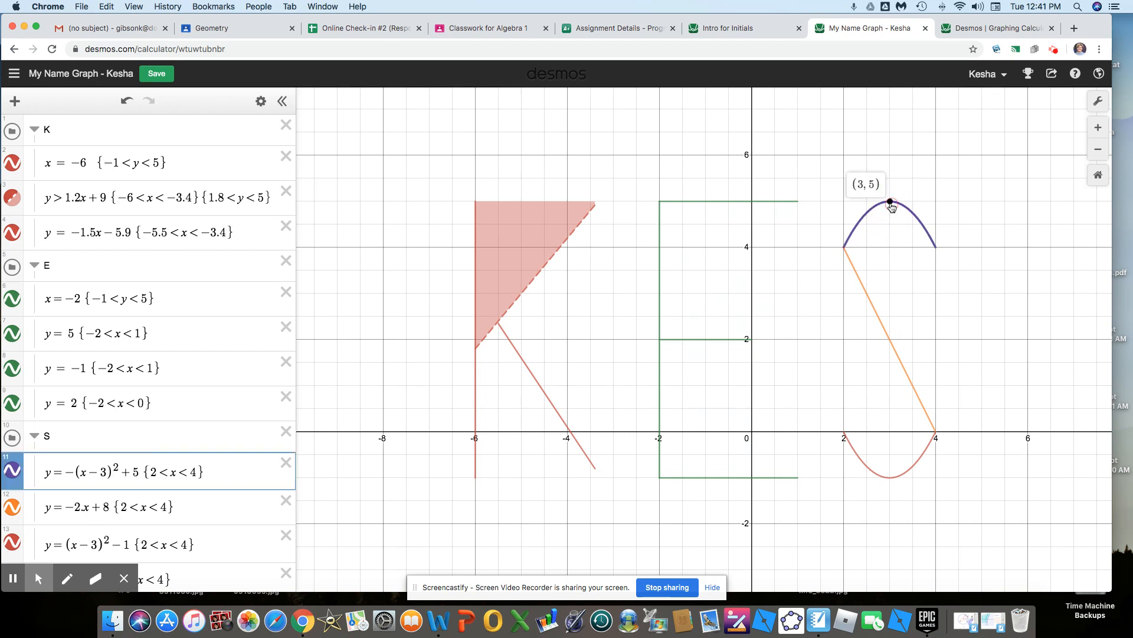